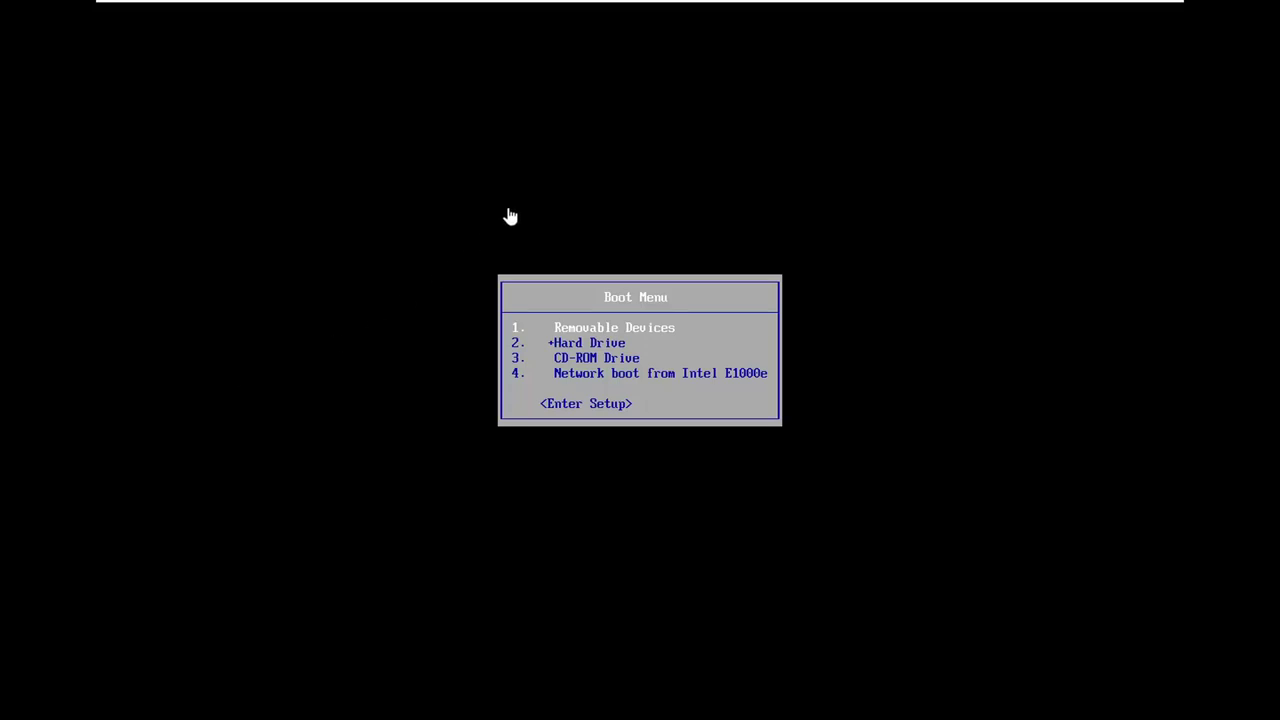
Boot the computer from the CD-ROM drive into Windows Setup
{"action": "key", "text": "Down"}
{"action": "key", "text": "Down"}
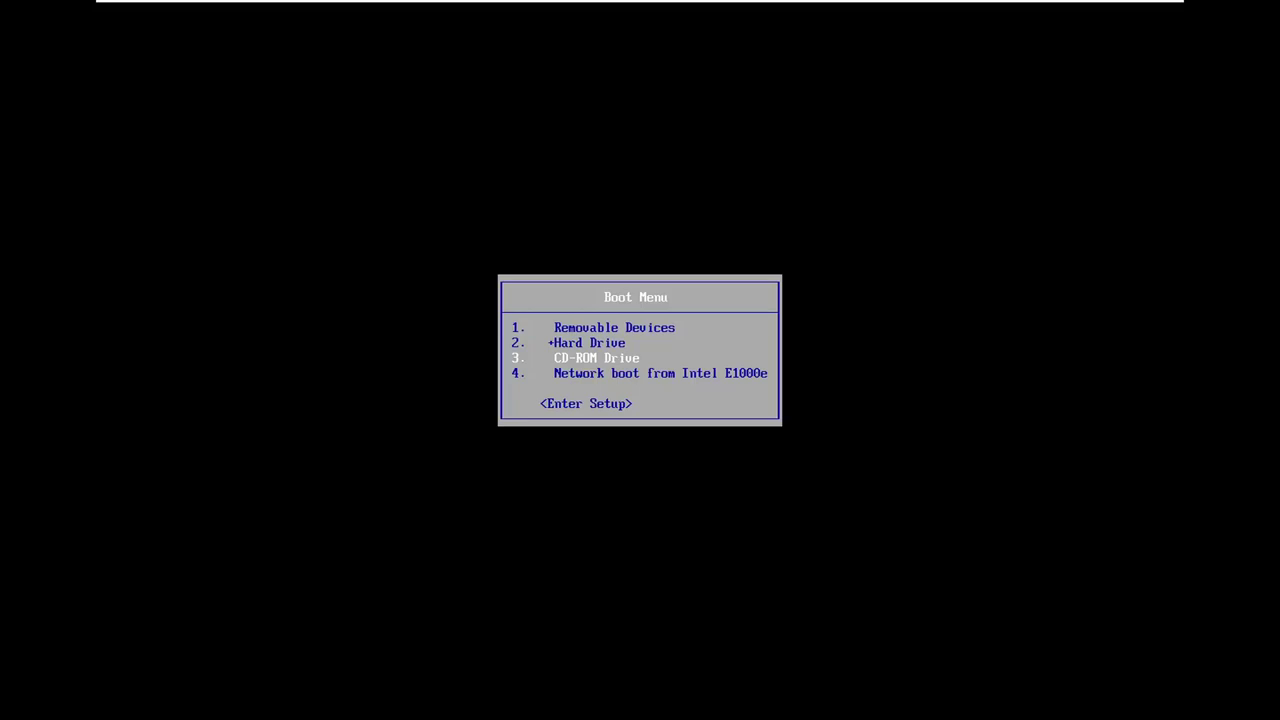
{"action": "key", "text": "Return"}
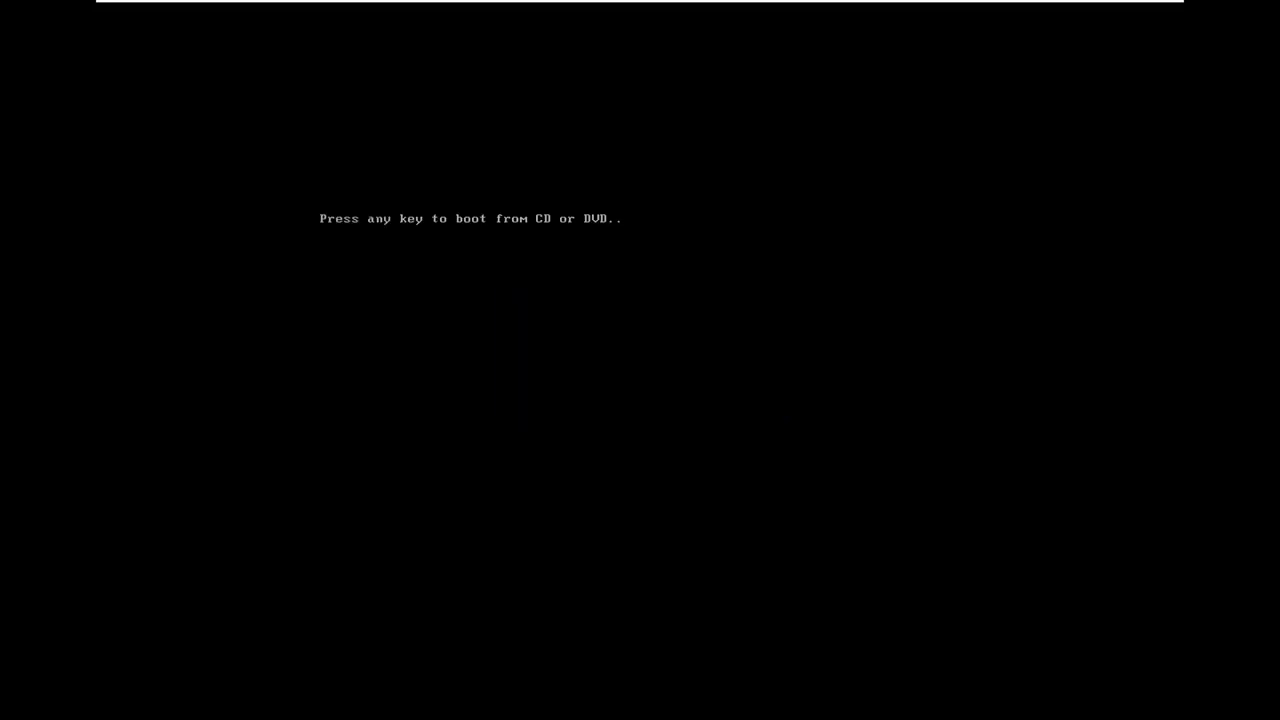
{"action": "key", "text": "Return"}
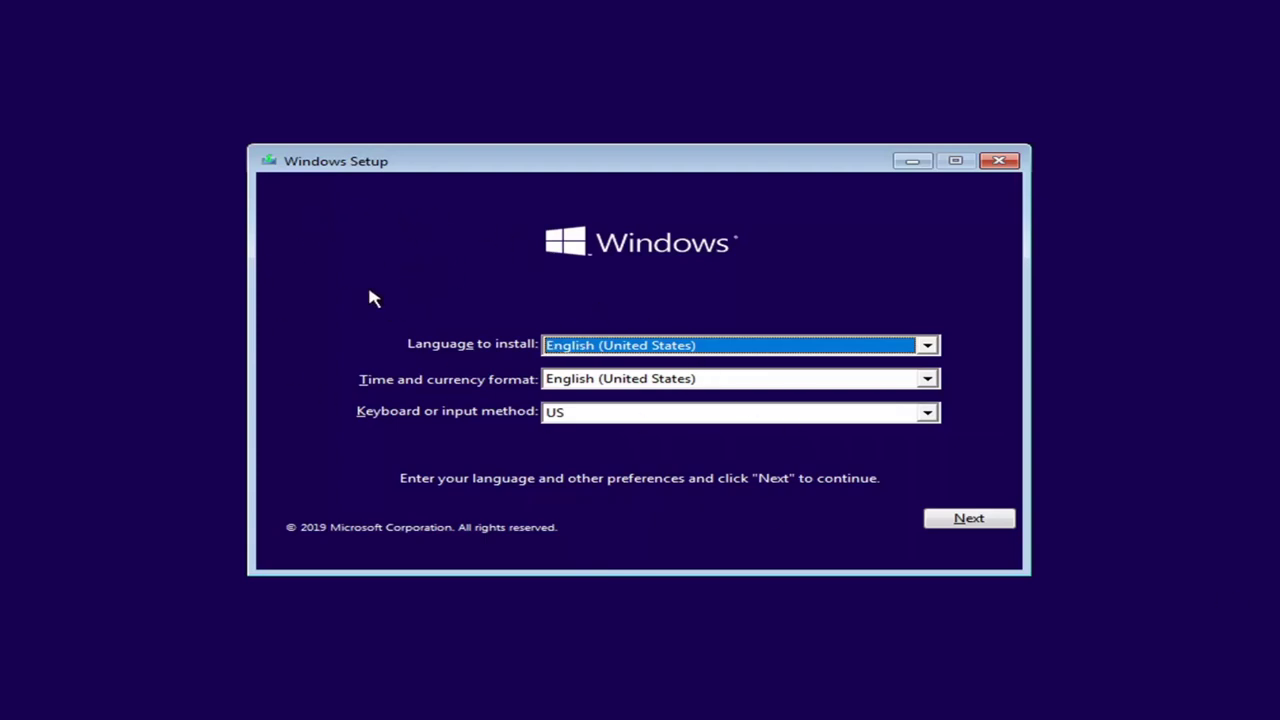
Keep the default language settings, enter the repair environment and launch System Restore for Windows 10
{"action": "left_click", "coordinate": [962, 522]}
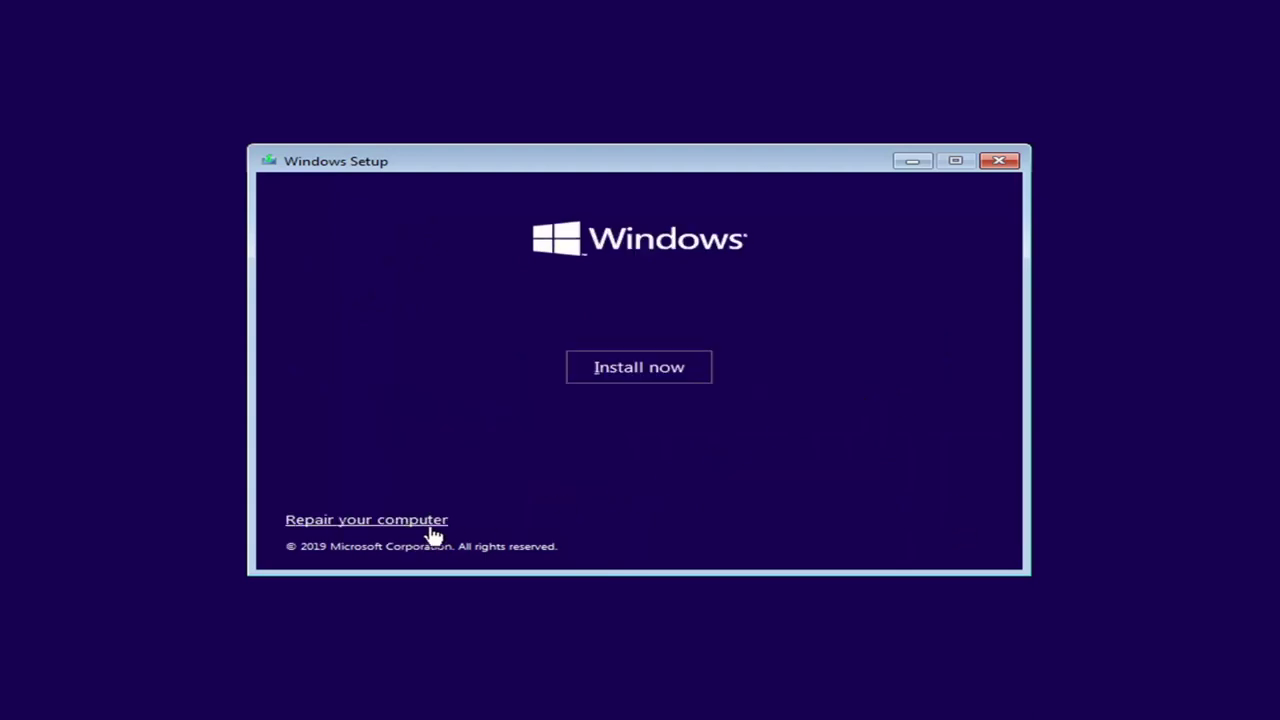
{"action": "left_click", "coordinate": [355, 520]}
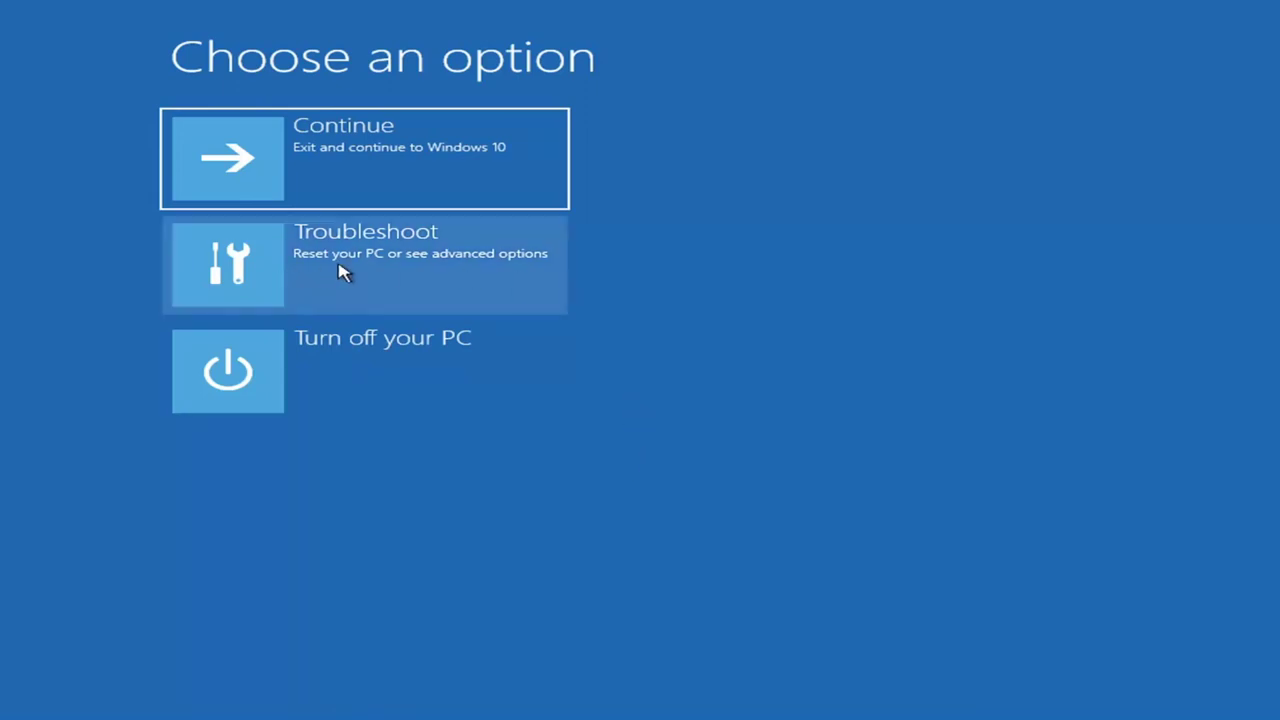
{"action": "left_click", "coordinate": [388, 284]}
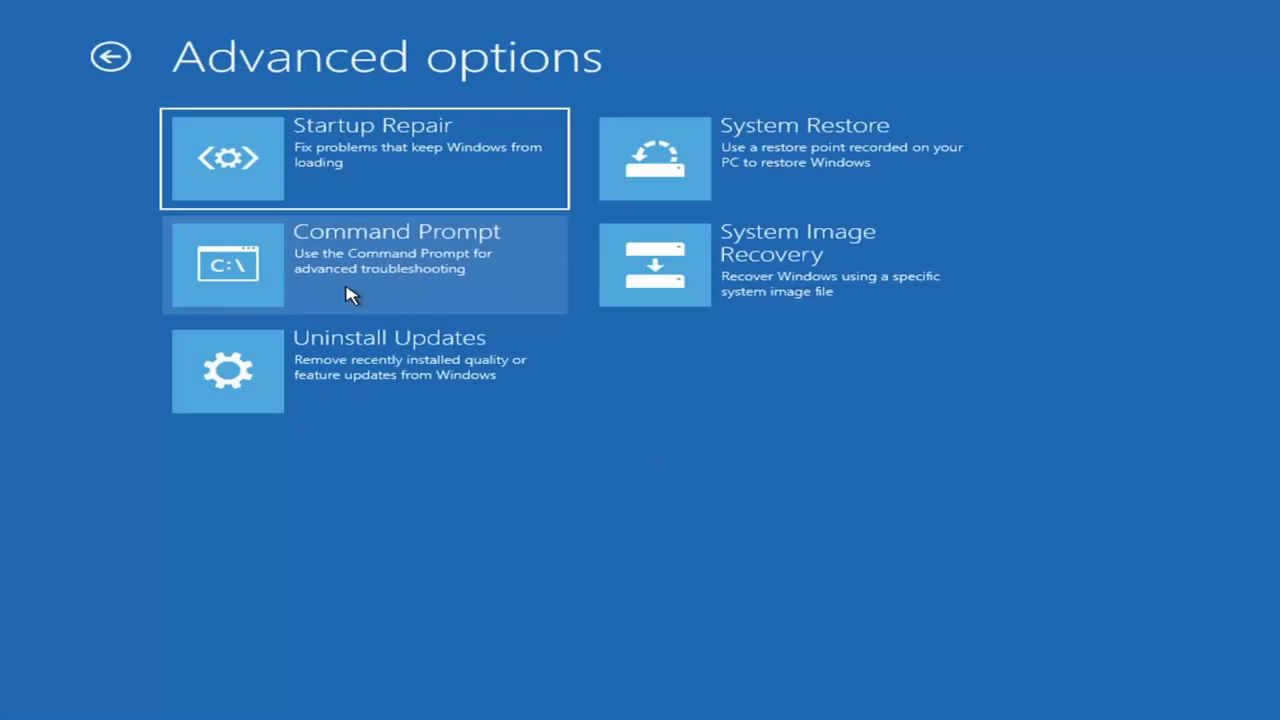
{"action": "left_click", "coordinate": [746, 148]}
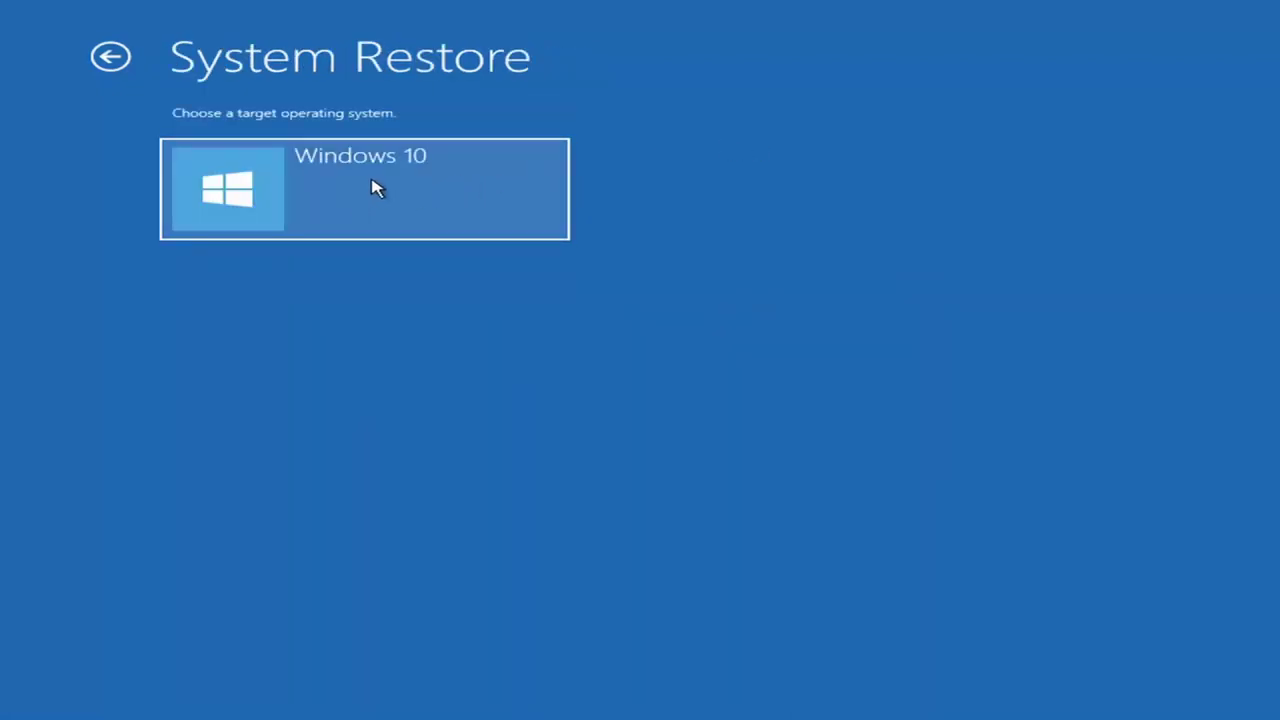
{"action": "left_click", "coordinate": [300, 191]}
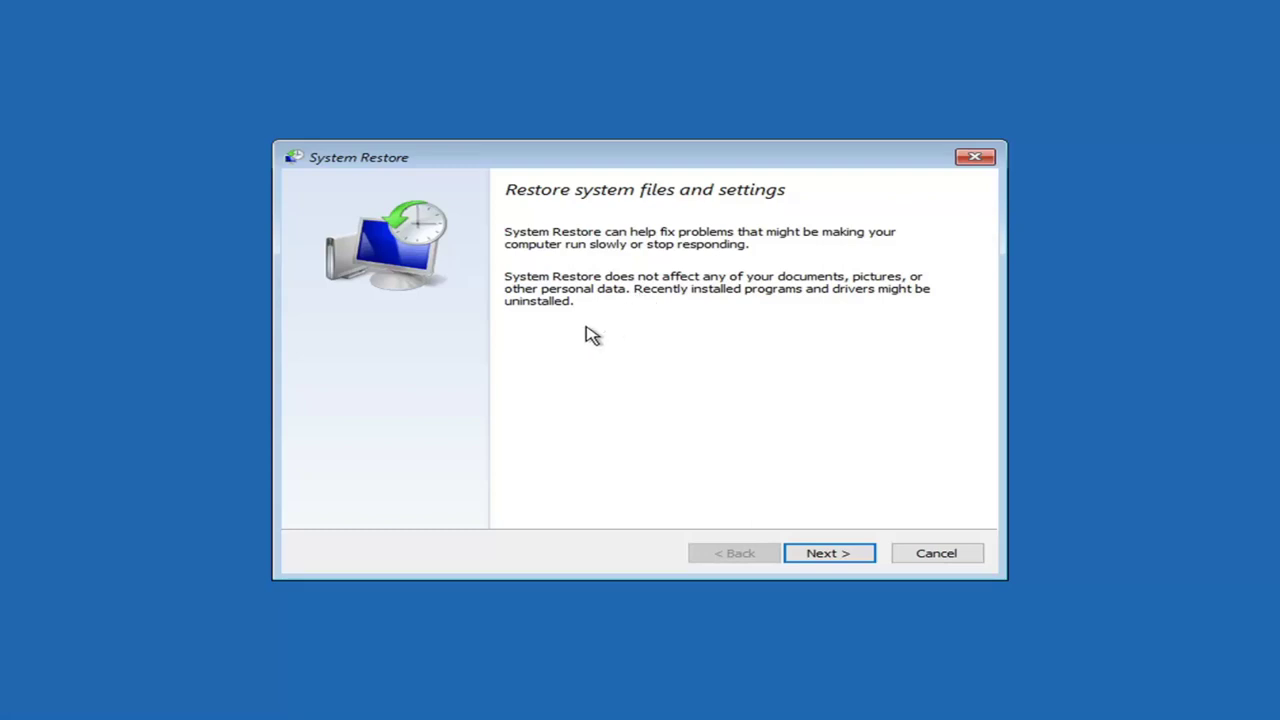
Choose the manual "Before Updates" restore point dated 12/6/2020 5:30:10 AM for the system restore
{"action": "left_click", "coordinate": [829, 560]}
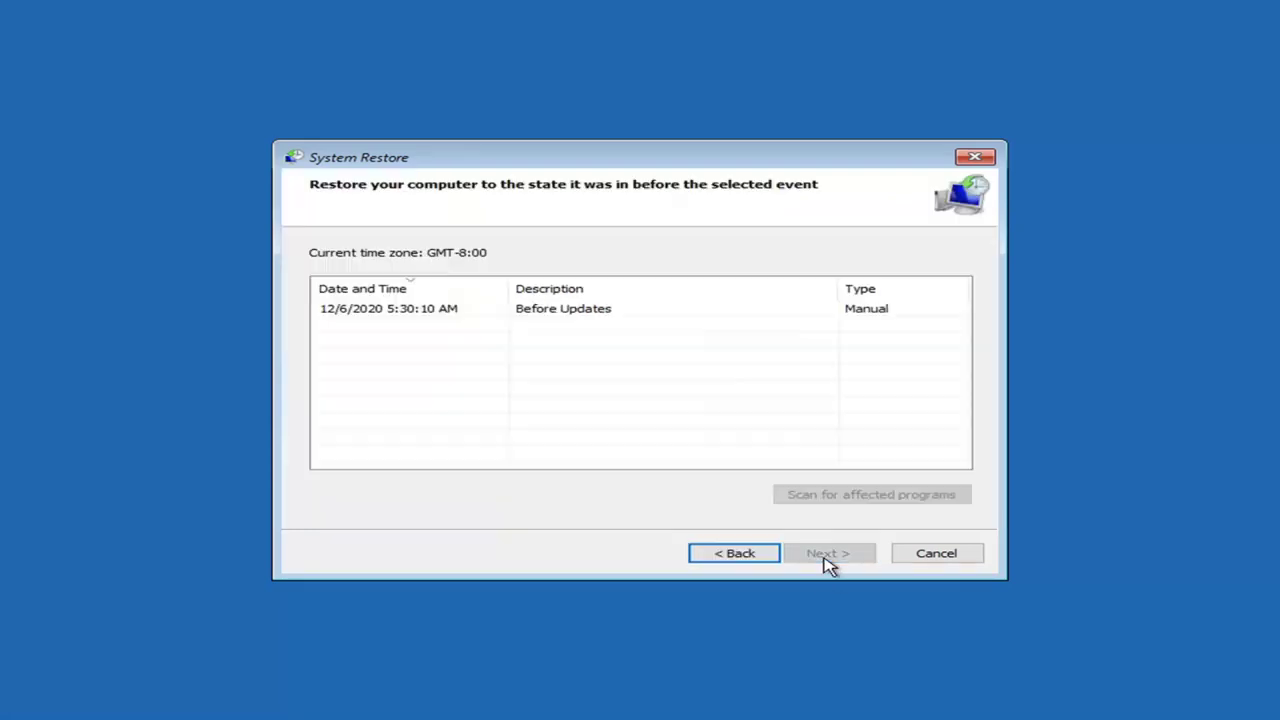
{"action": "left_click", "coordinate": [366, 310]}
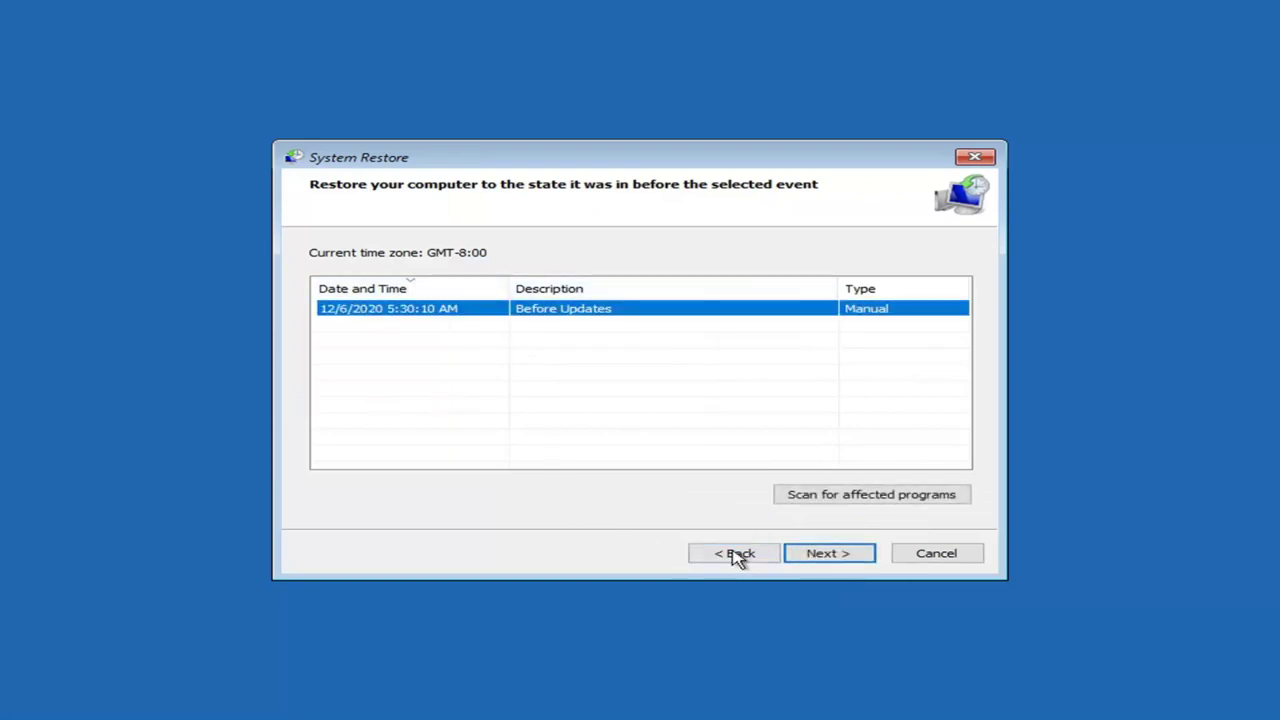
{"action": "left_click", "coordinate": [822, 556]}
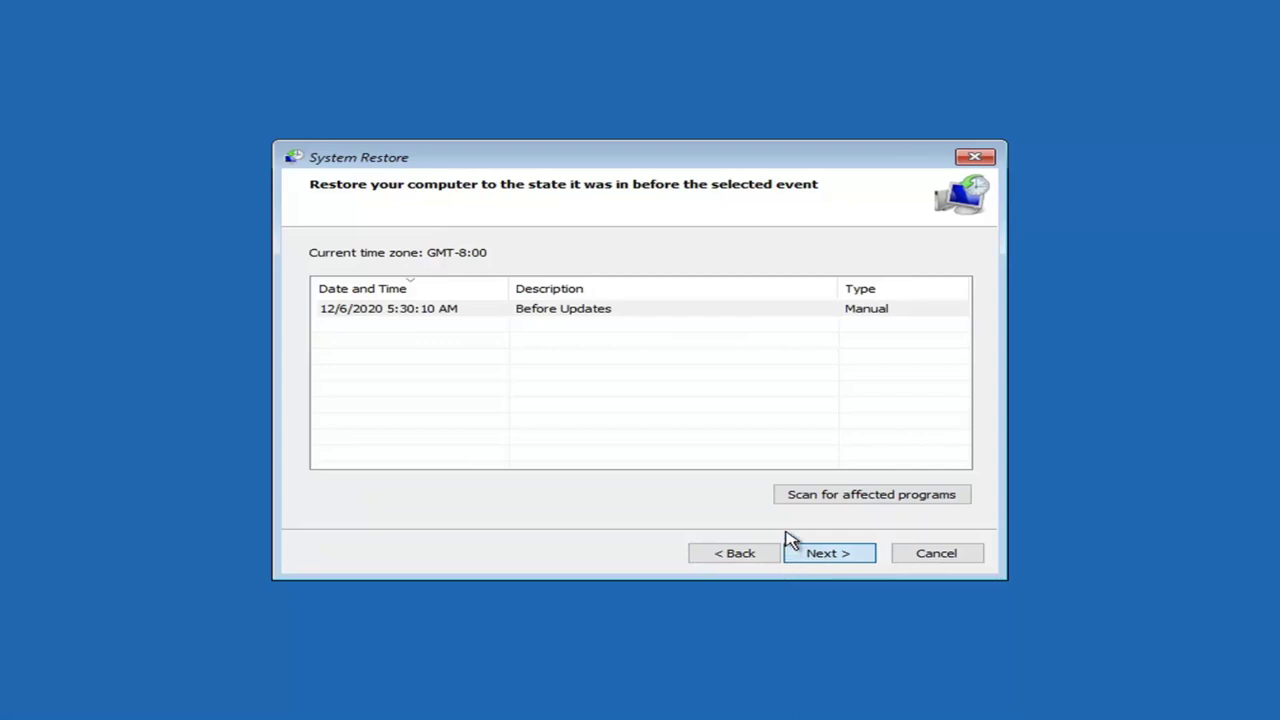
{"action": "key", "text": "Return"}
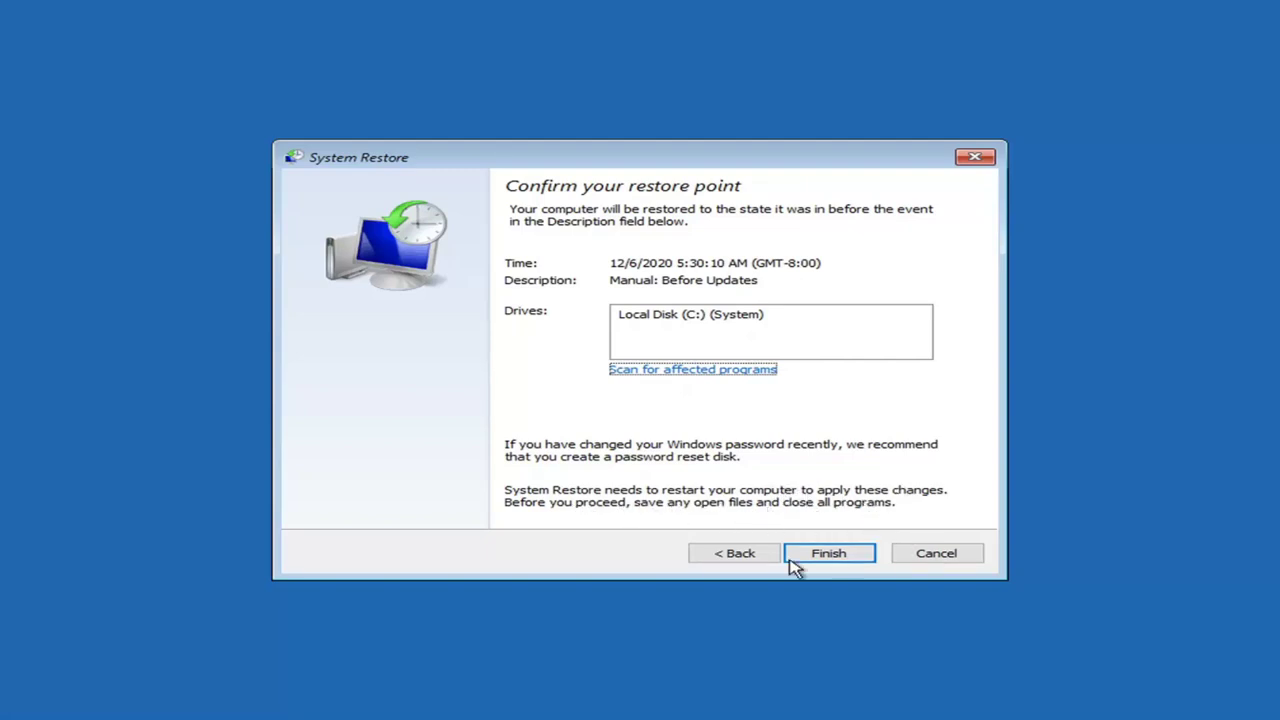
Run the system restore, restart the computer when it finishes and dismiss the completion notice on the desktop
{"action": "left_click", "coordinate": [825, 558]}
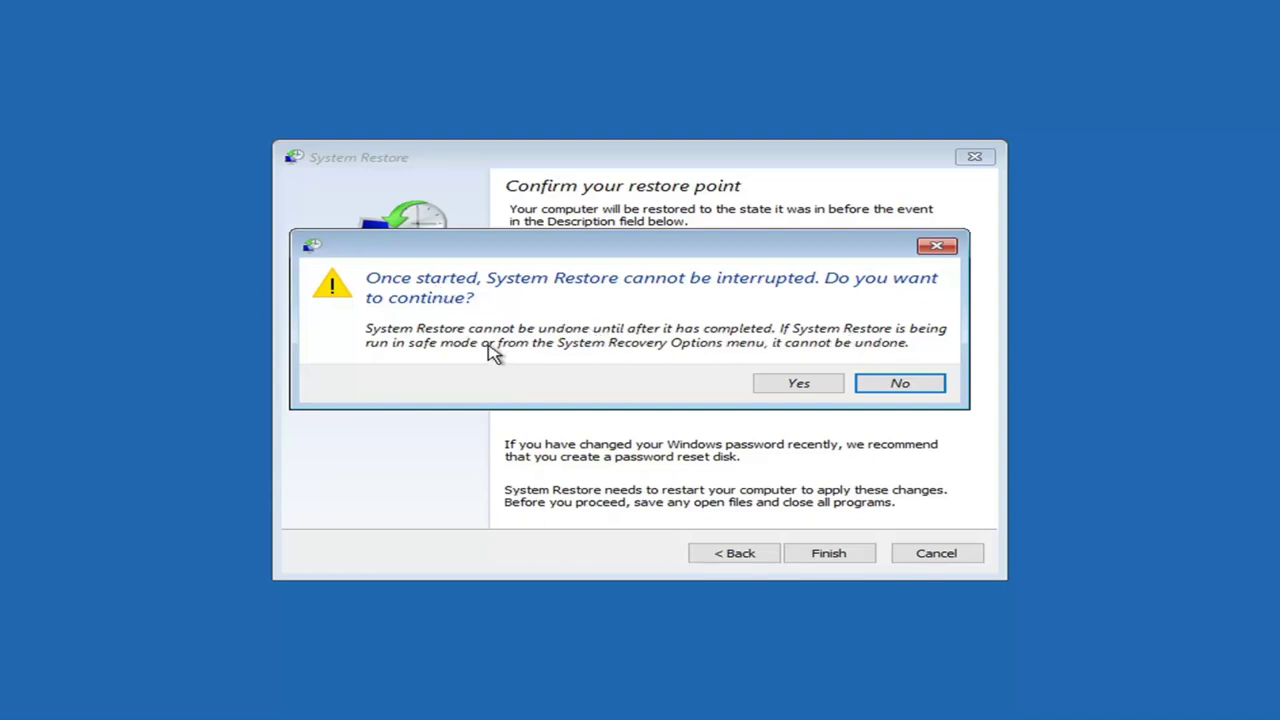
{"action": "left_click", "coordinate": [800, 386]}
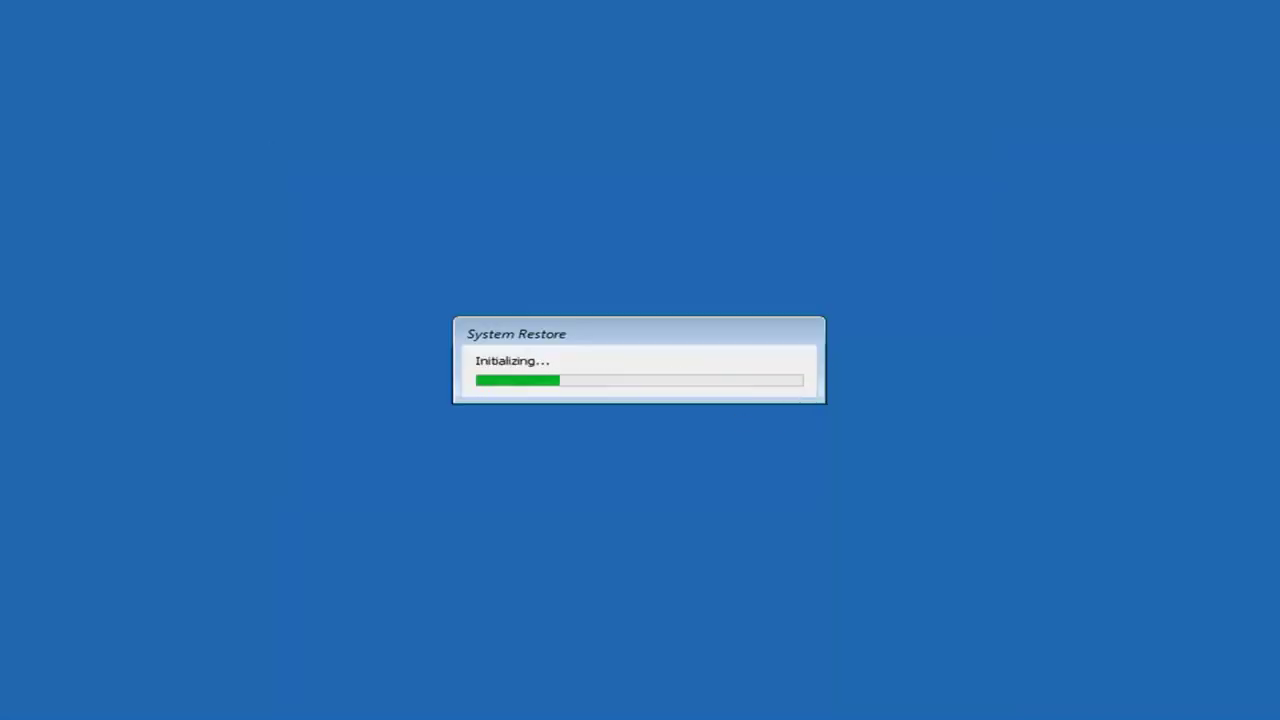
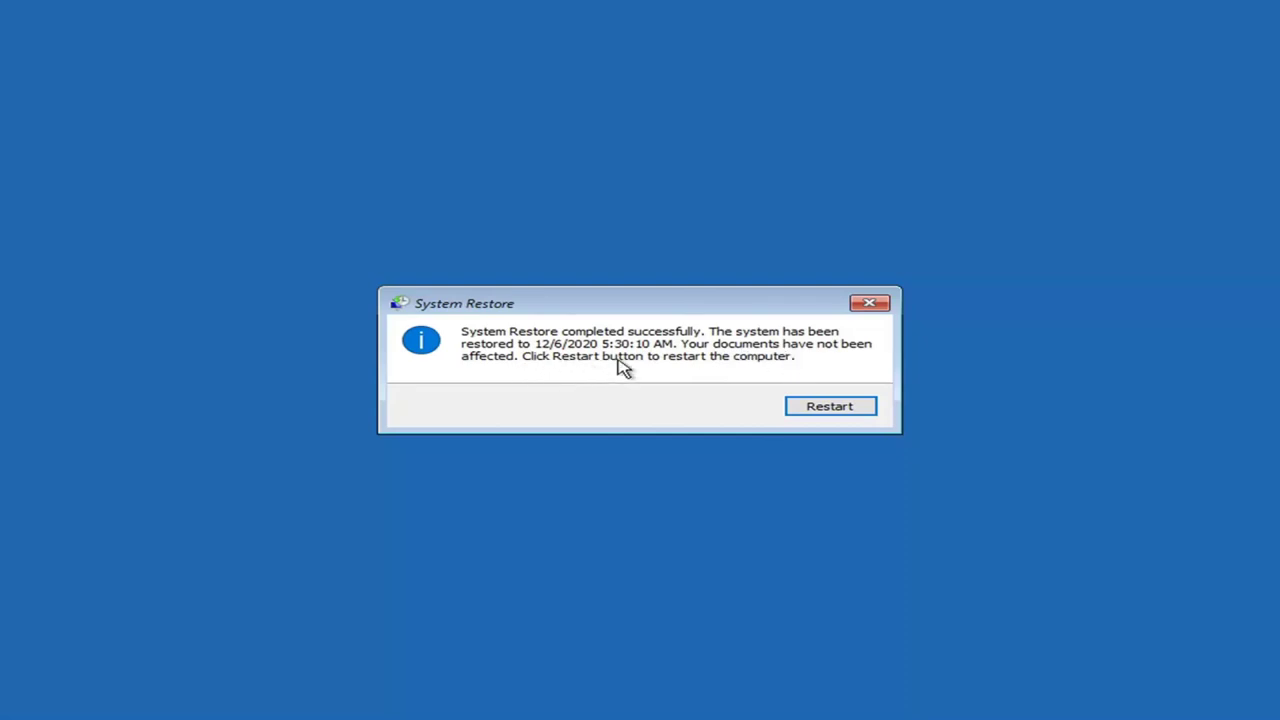
{"action": "left_click", "coordinate": [829, 410]}
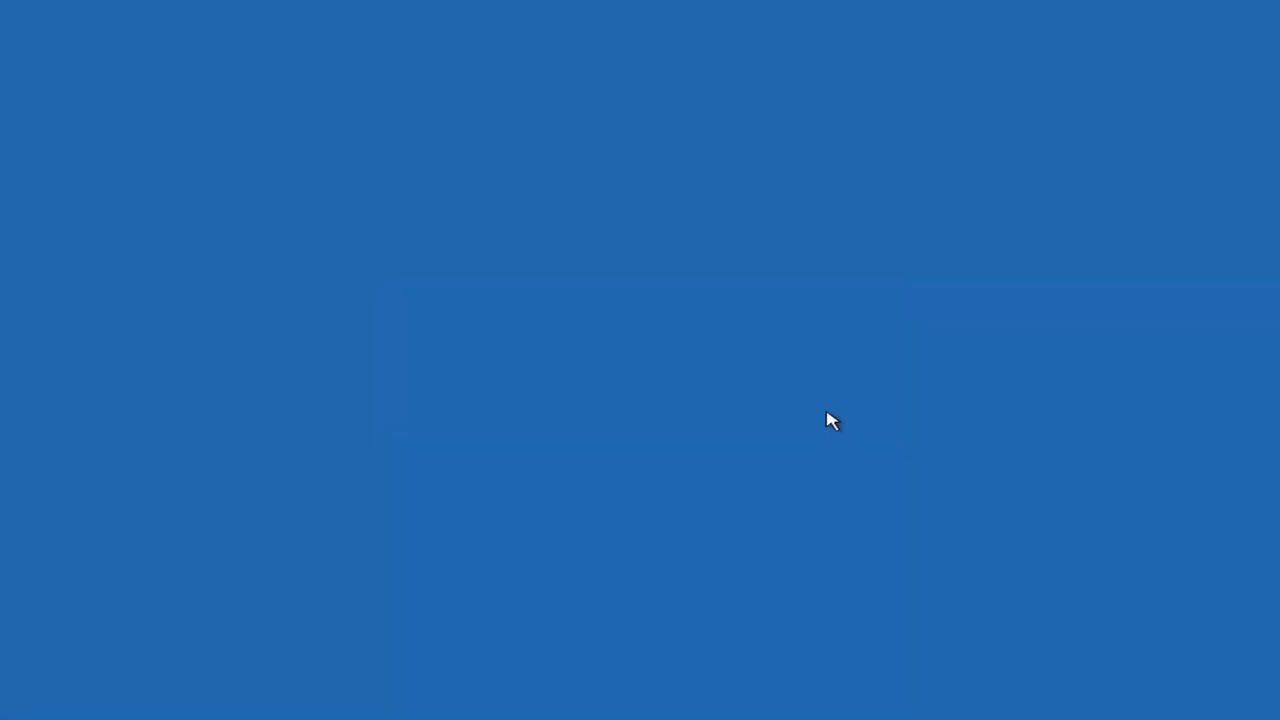
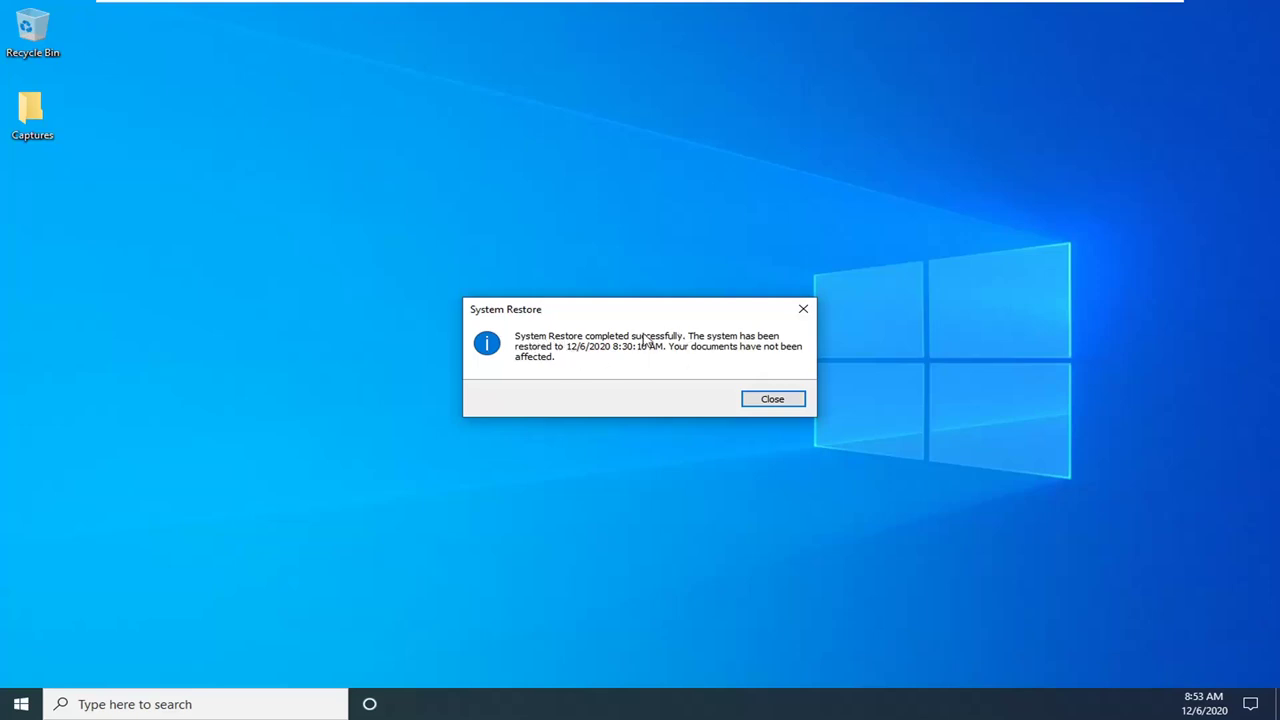
{"action": "left_click", "coordinate": [768, 401]}
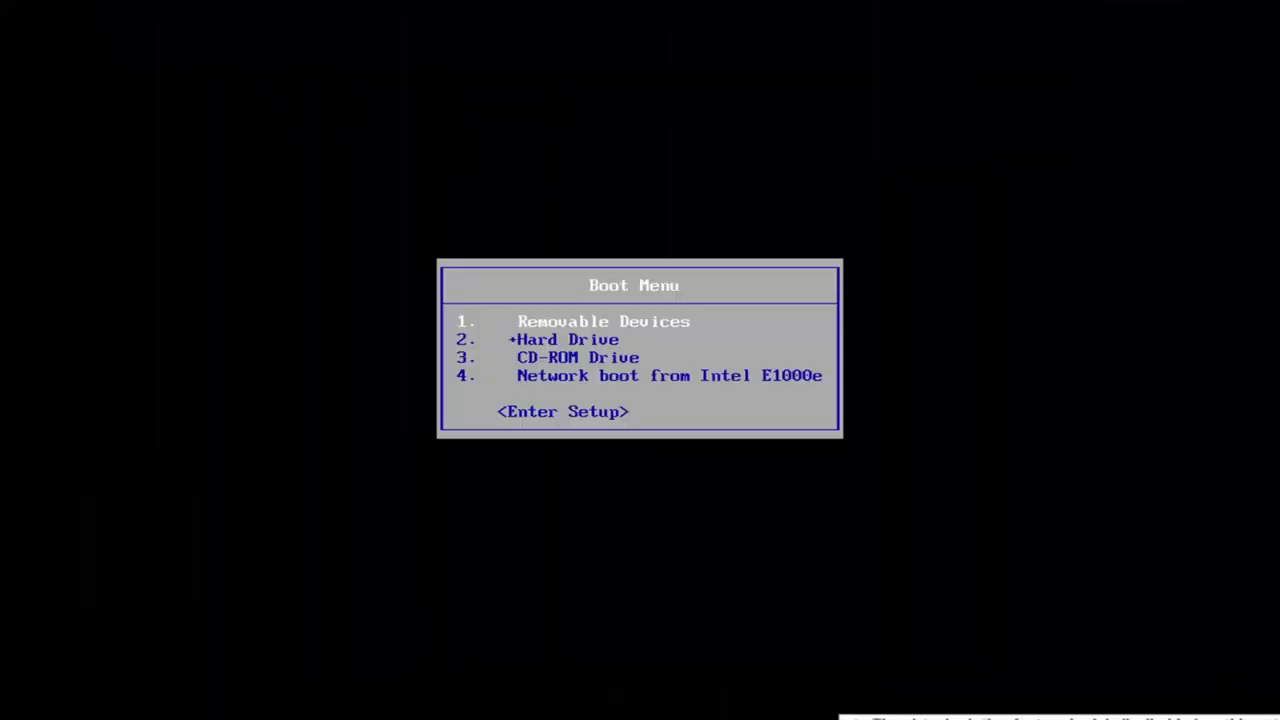
Boot from the CD-ROM drive again to return to Windows Setup
{"action": "key", "text": "Down"}
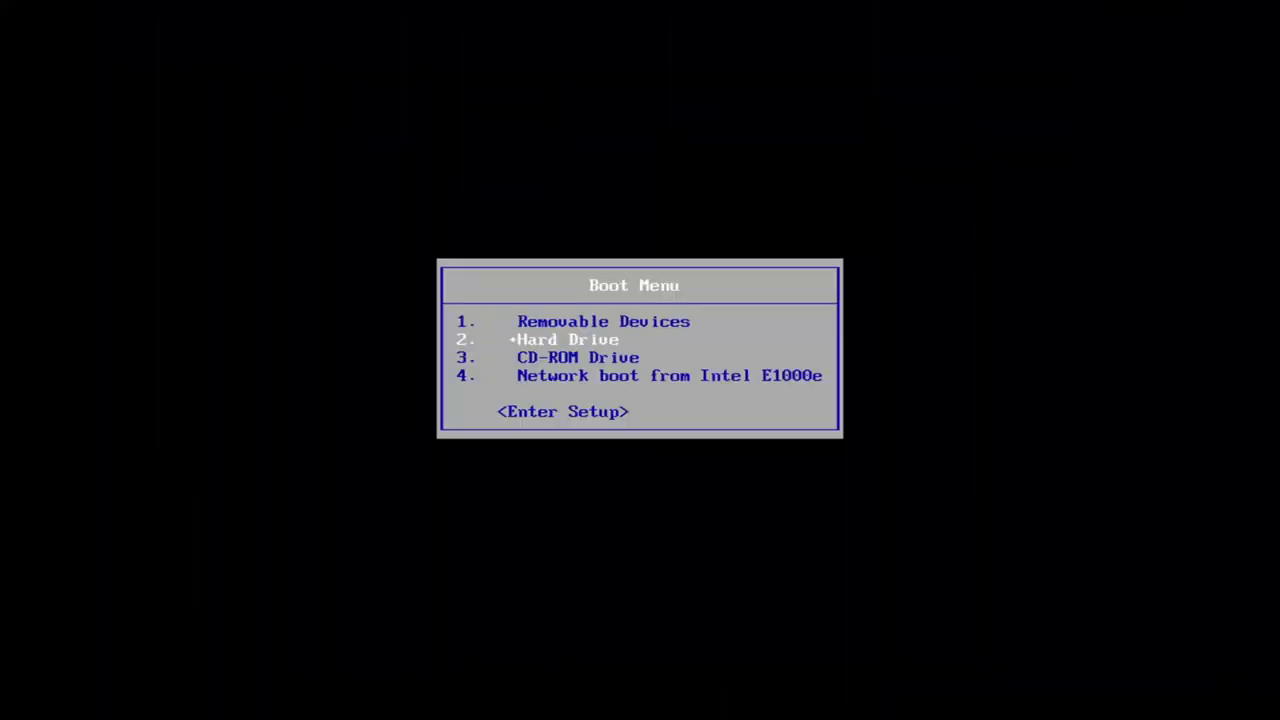
{"action": "key", "text": "Down"}
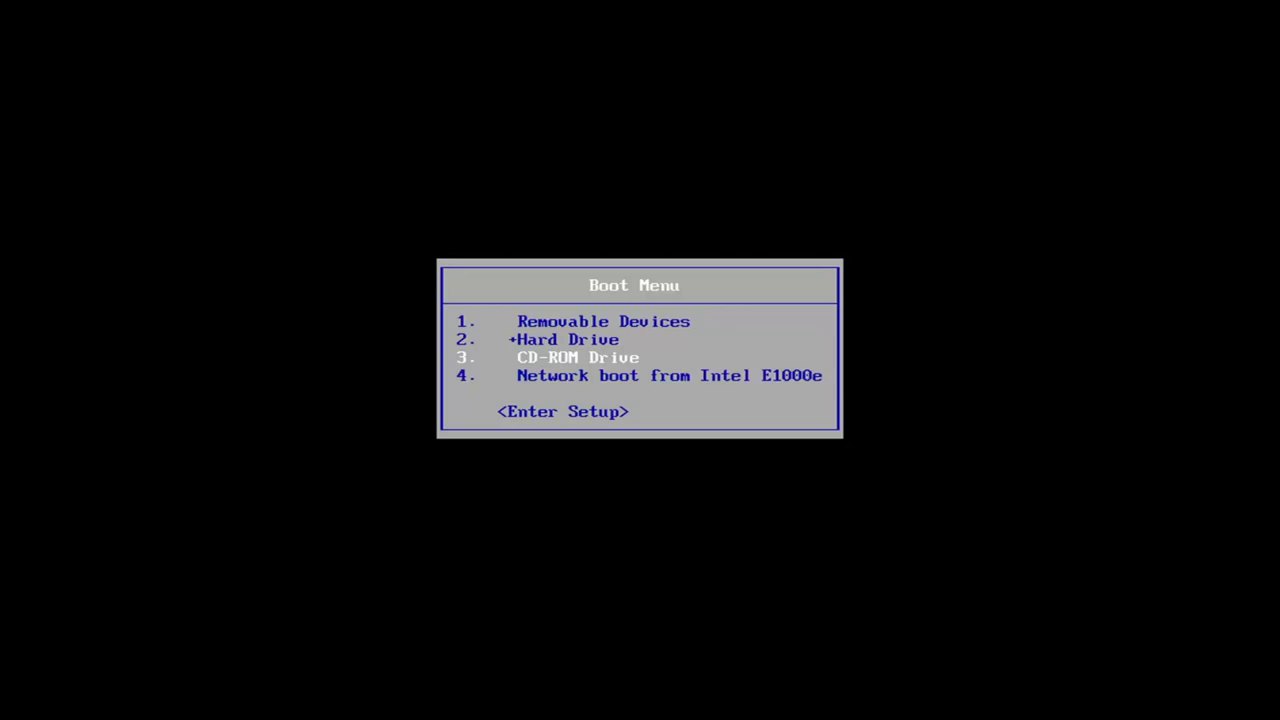
{"action": "key", "text": "Return"}
{"action": "key", "text": "Return"}
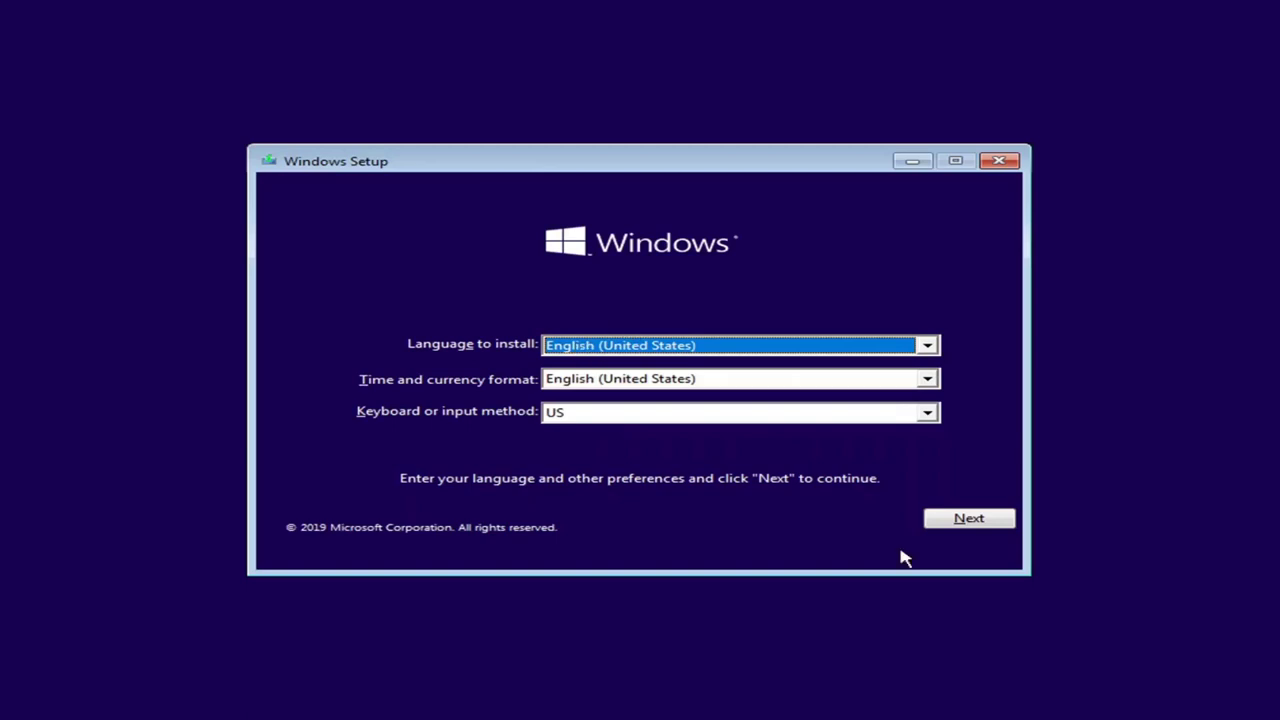
Accept the default language settings, enter the repair environment and run Startup Repair on Windows 10
{"action": "left_click", "coordinate": [963, 524]}
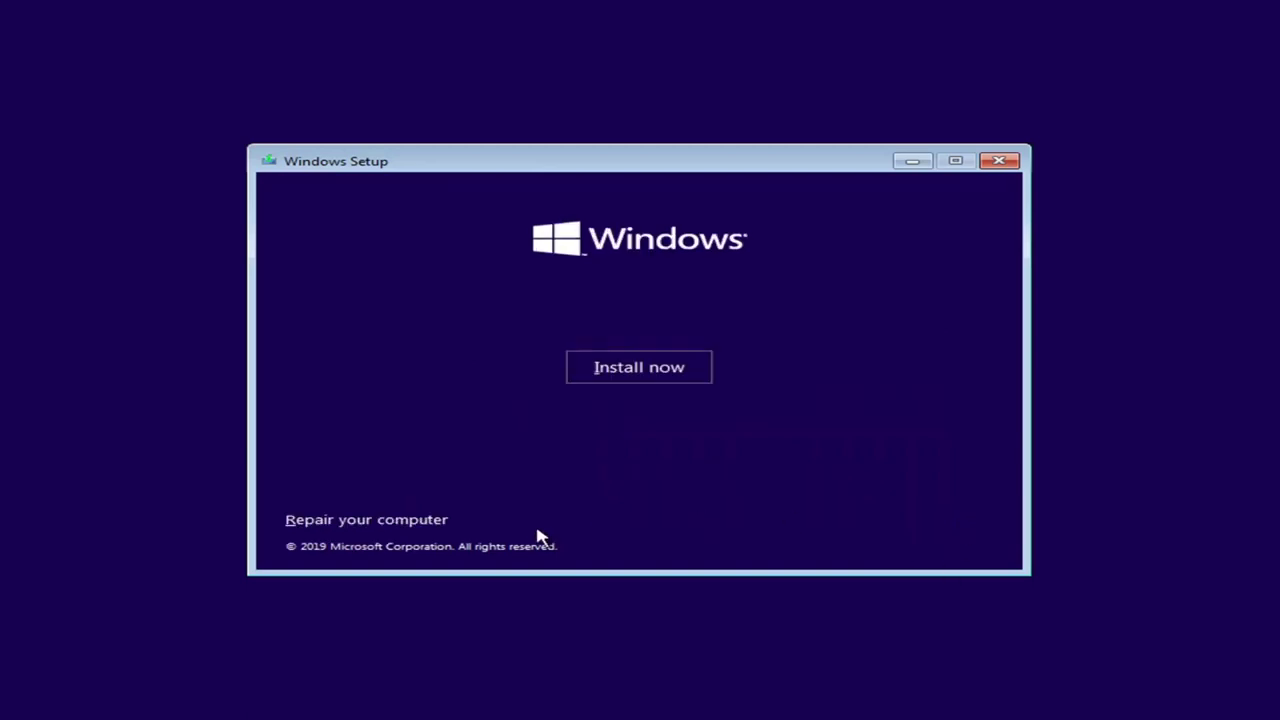
{"action": "left_click", "coordinate": [366, 522]}
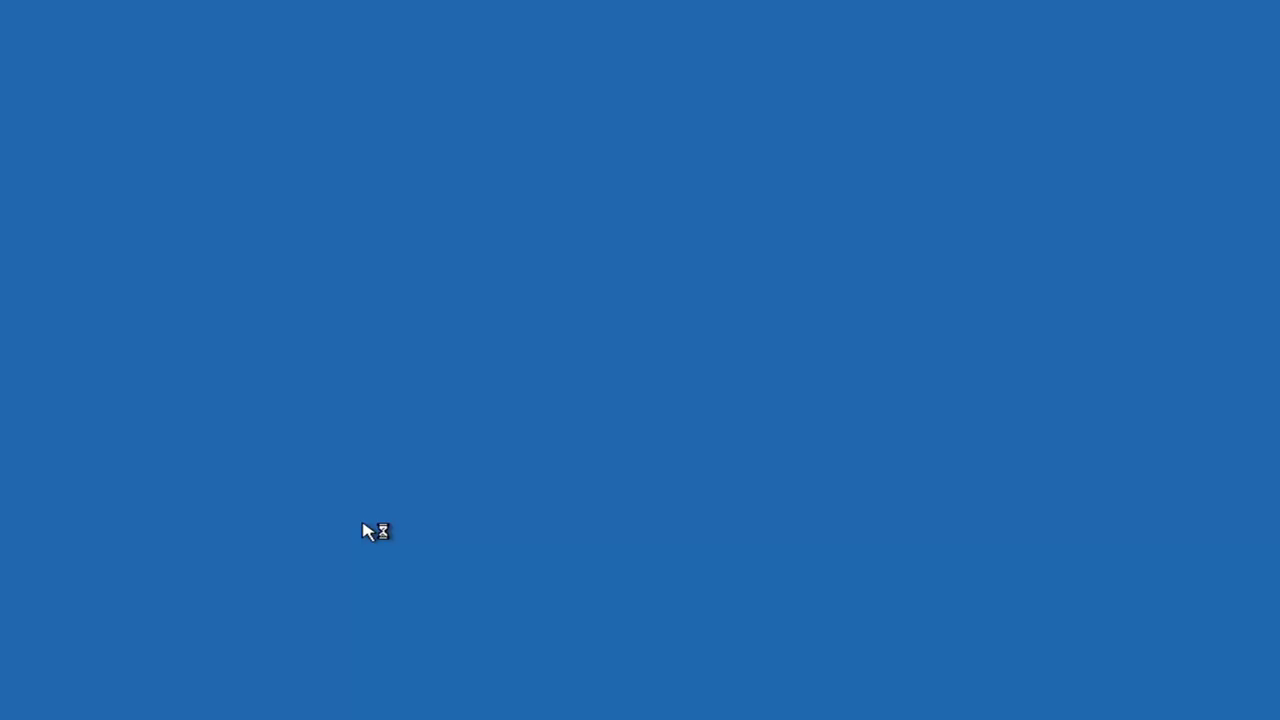
{"action": "left_click", "coordinate": [290, 276]}
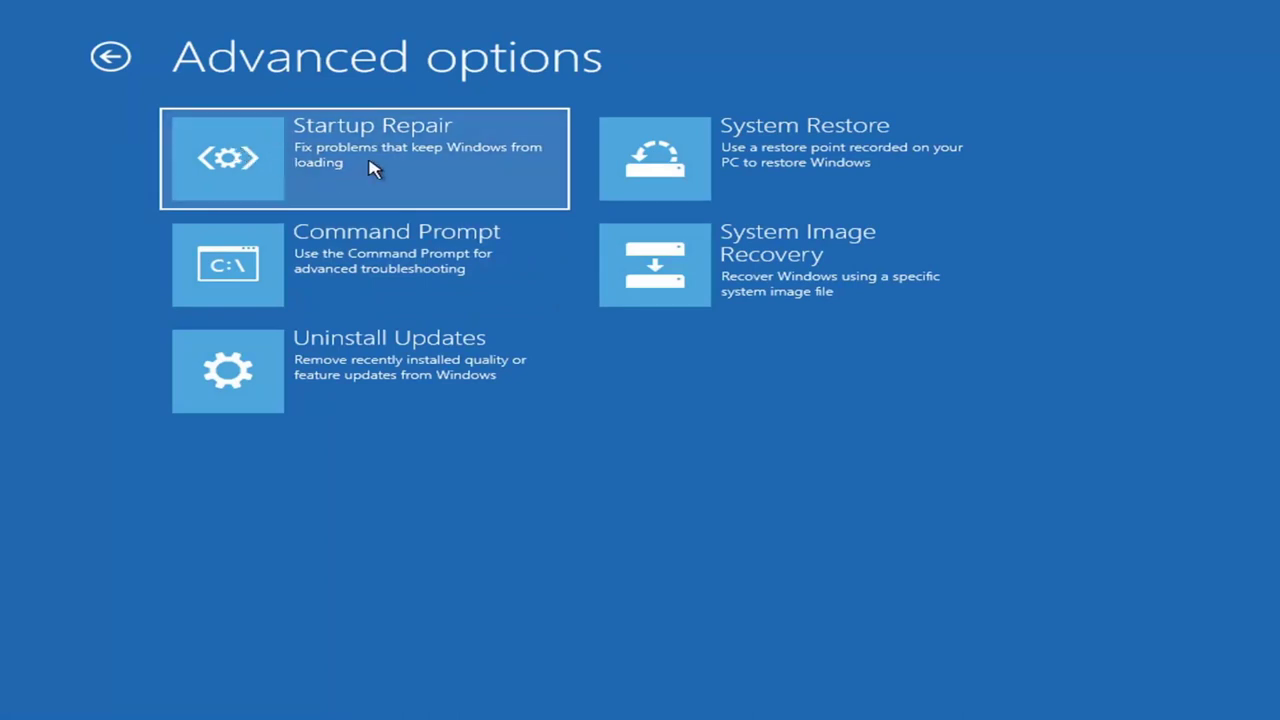
{"action": "left_click", "coordinate": [338, 172]}
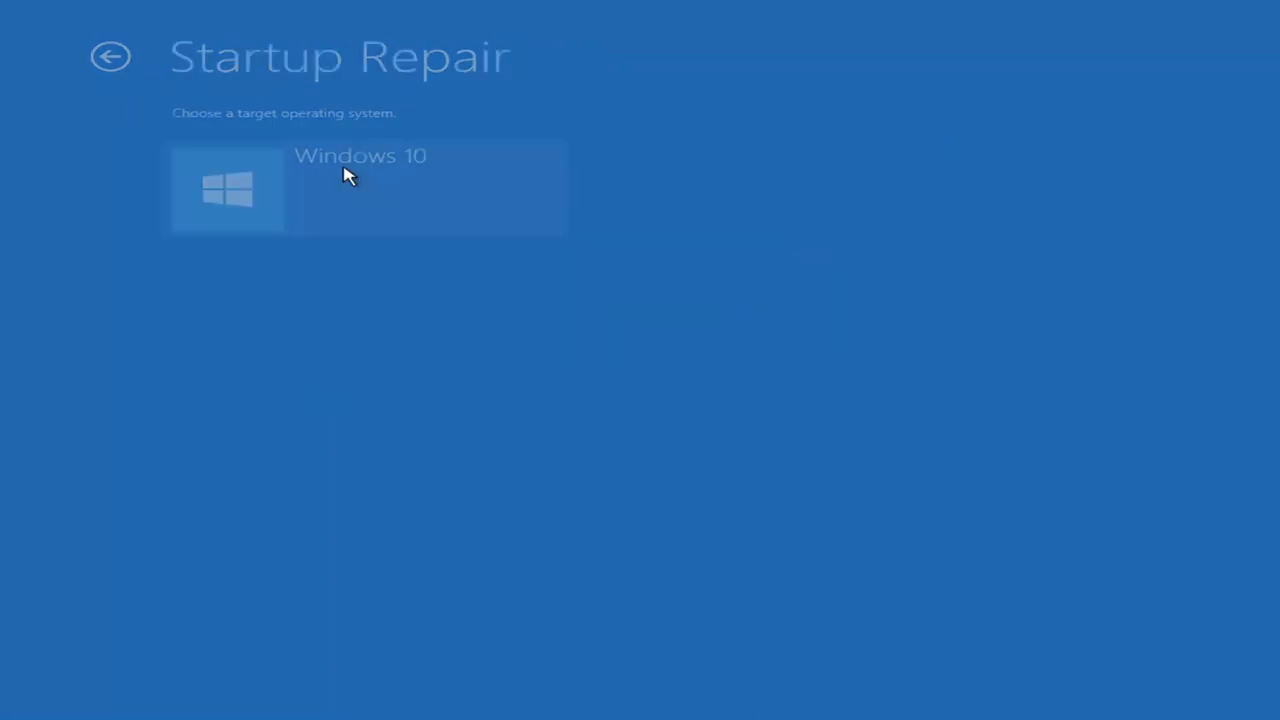
{"action": "left_click", "coordinate": [437, 220]}
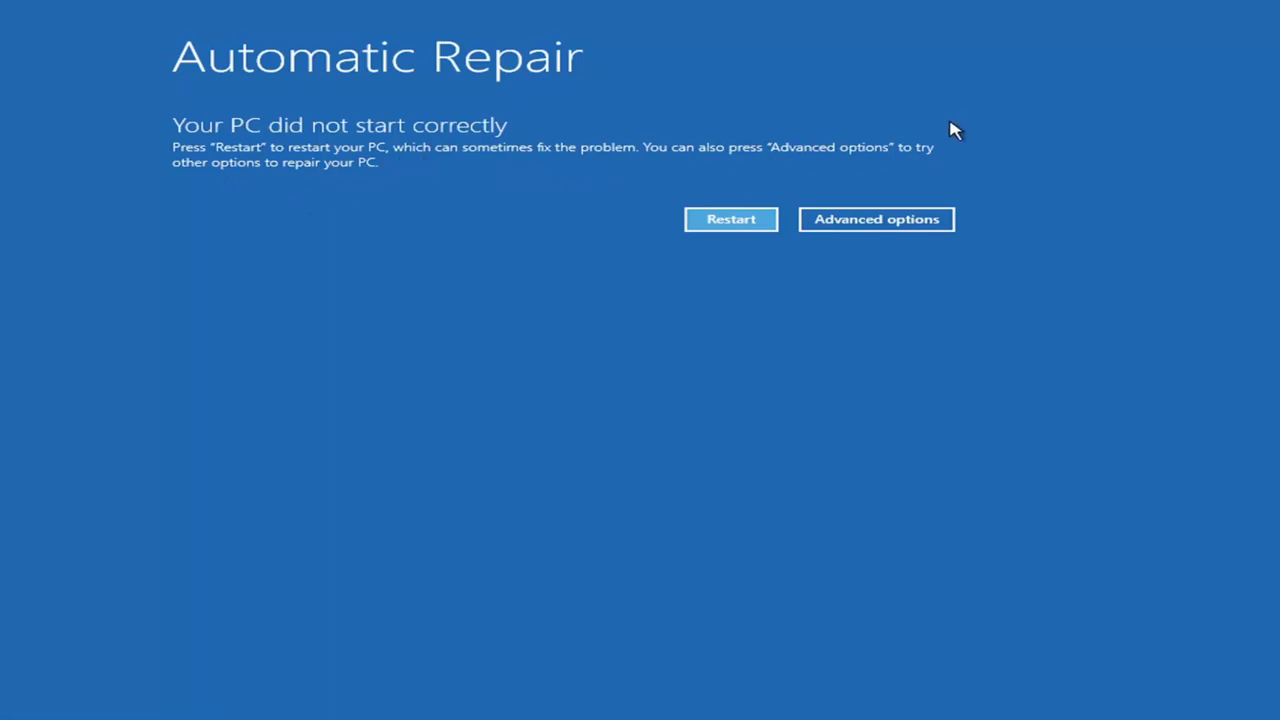
Leave Automatic Repair without restarting and view the Uninstall Updates choices among the advanced troubleshooting options
{"action": "left_click", "coordinate": [700, 222]}
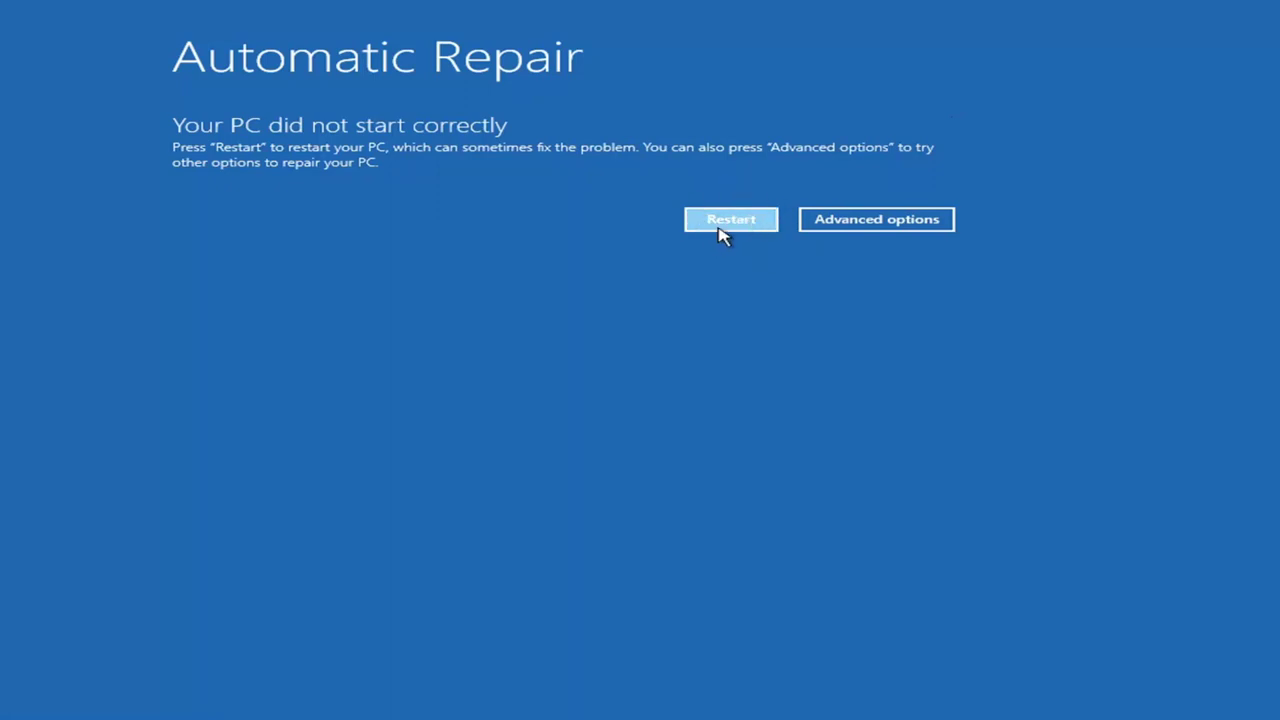
{"action": "left_click", "coordinate": [878, 226]}
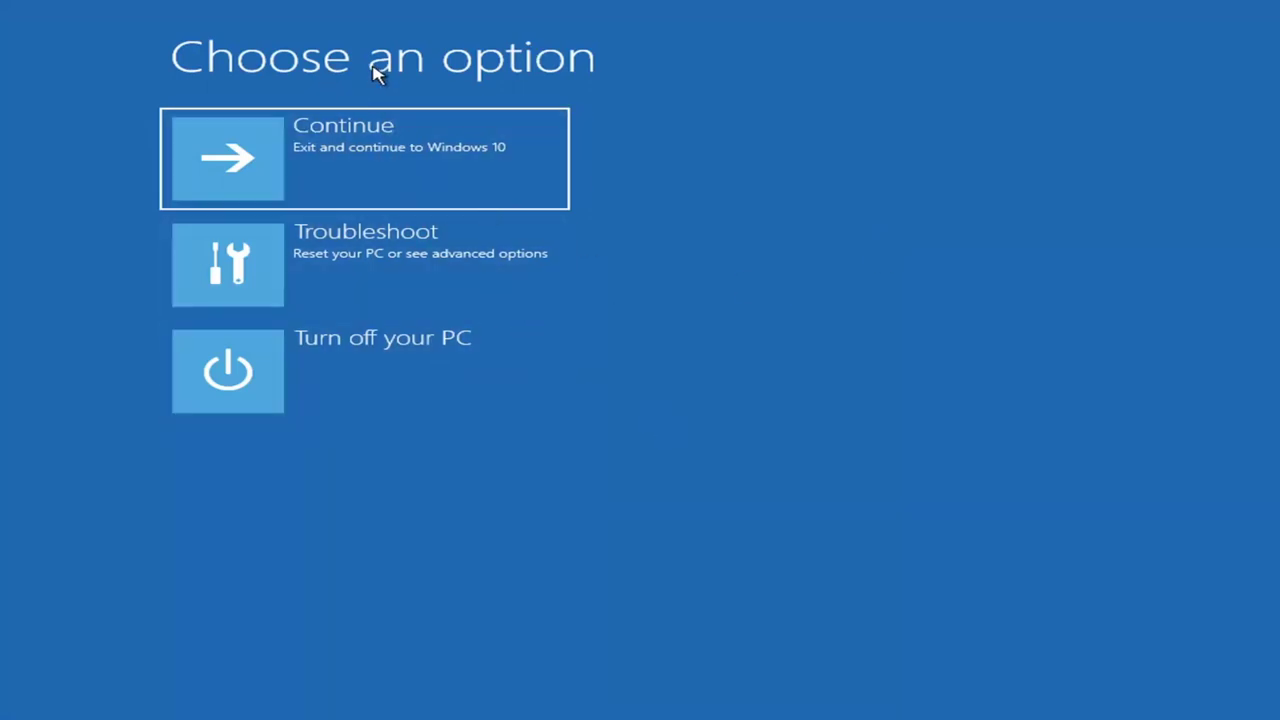
{"action": "left_click", "coordinate": [335, 268]}
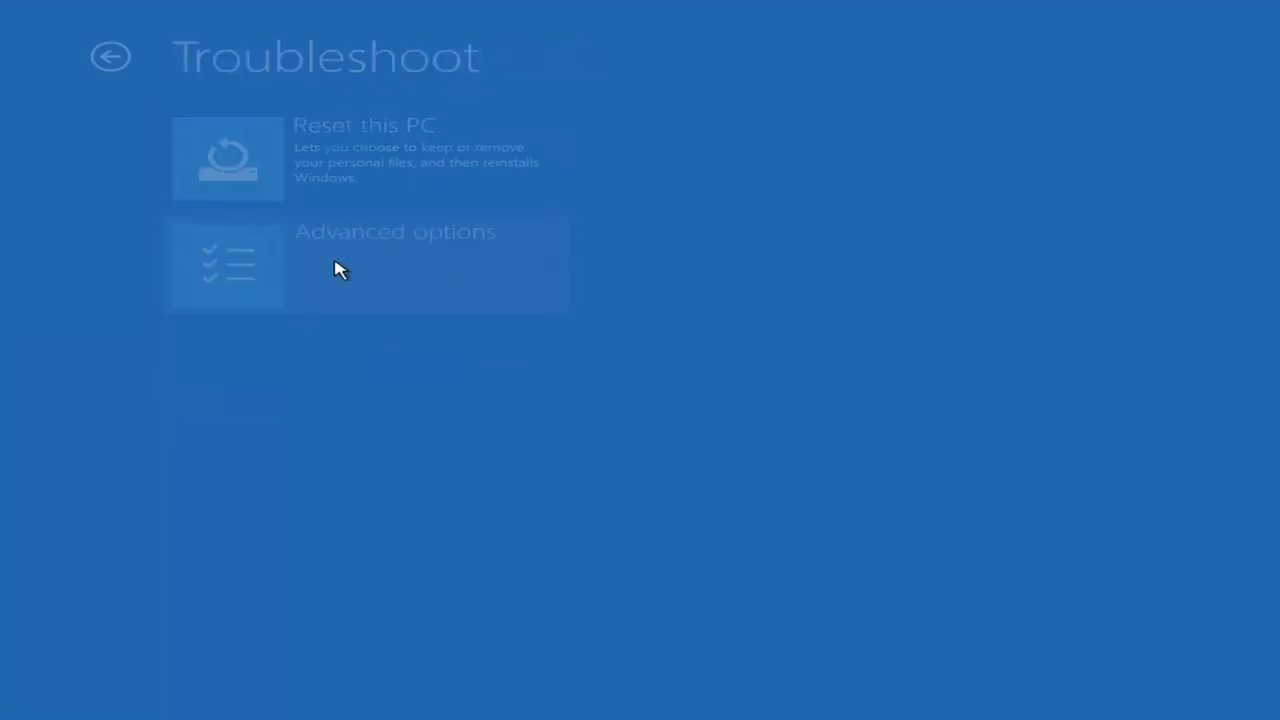
{"action": "left_click", "coordinate": [298, 278]}
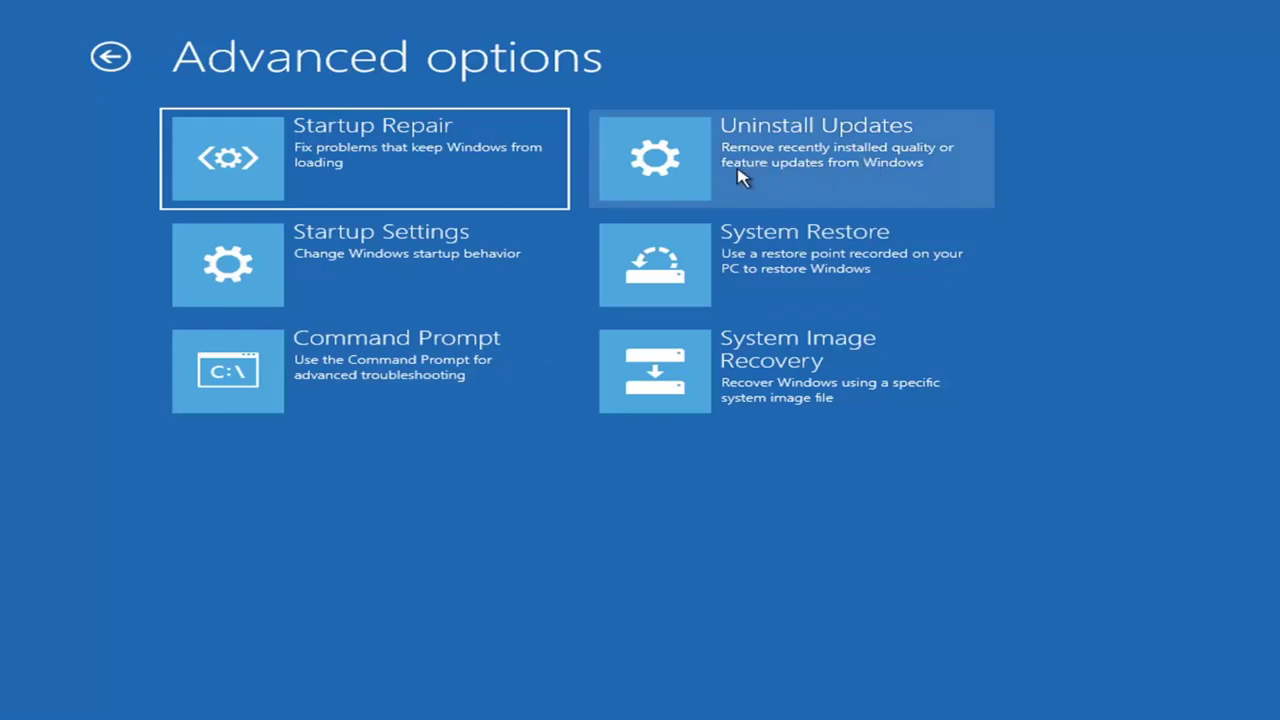
{"action": "left_click", "coordinate": [820, 172]}
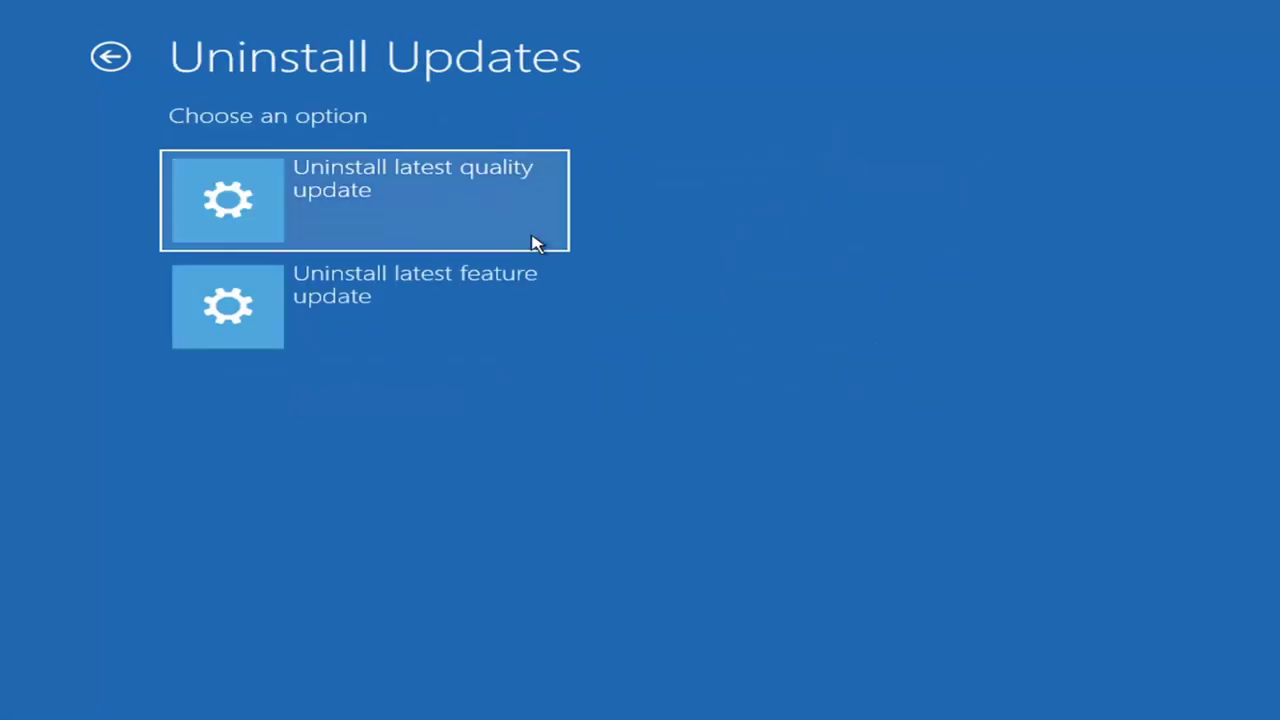
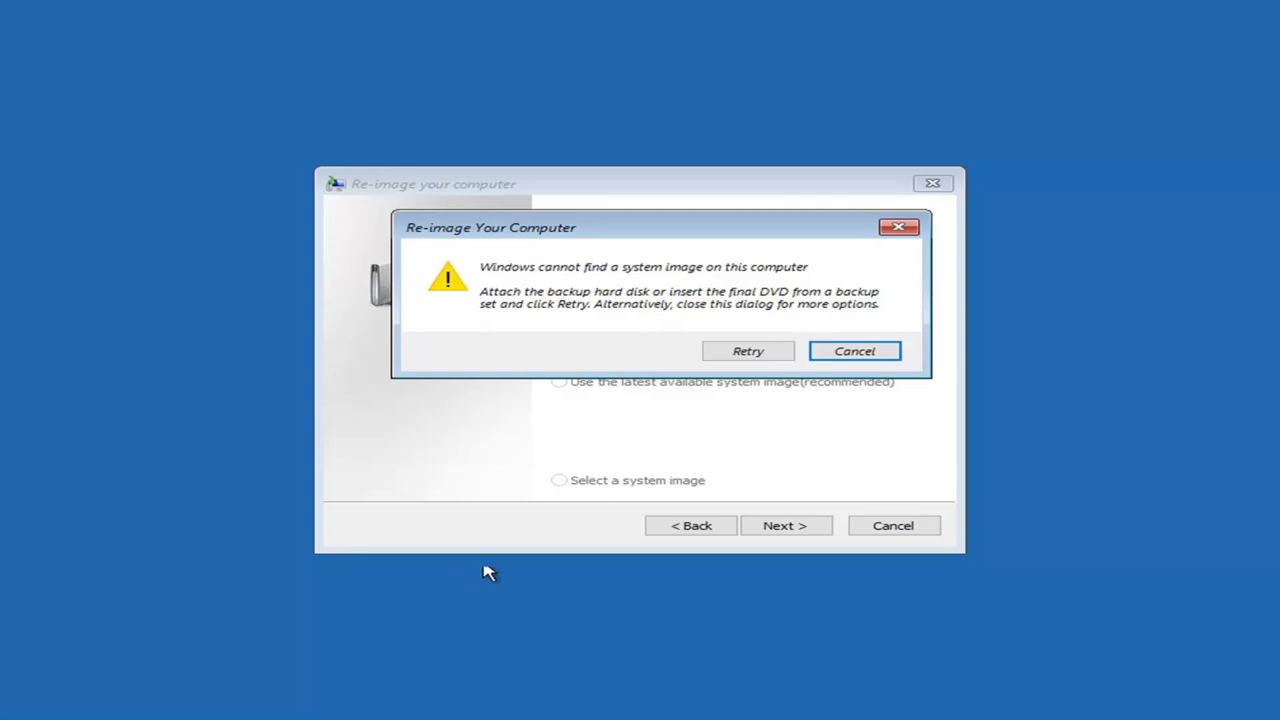
Cancel the system image recovery wizard and open the Troubleshoot options
{"action": "left_click", "coordinate": [897, 229]}
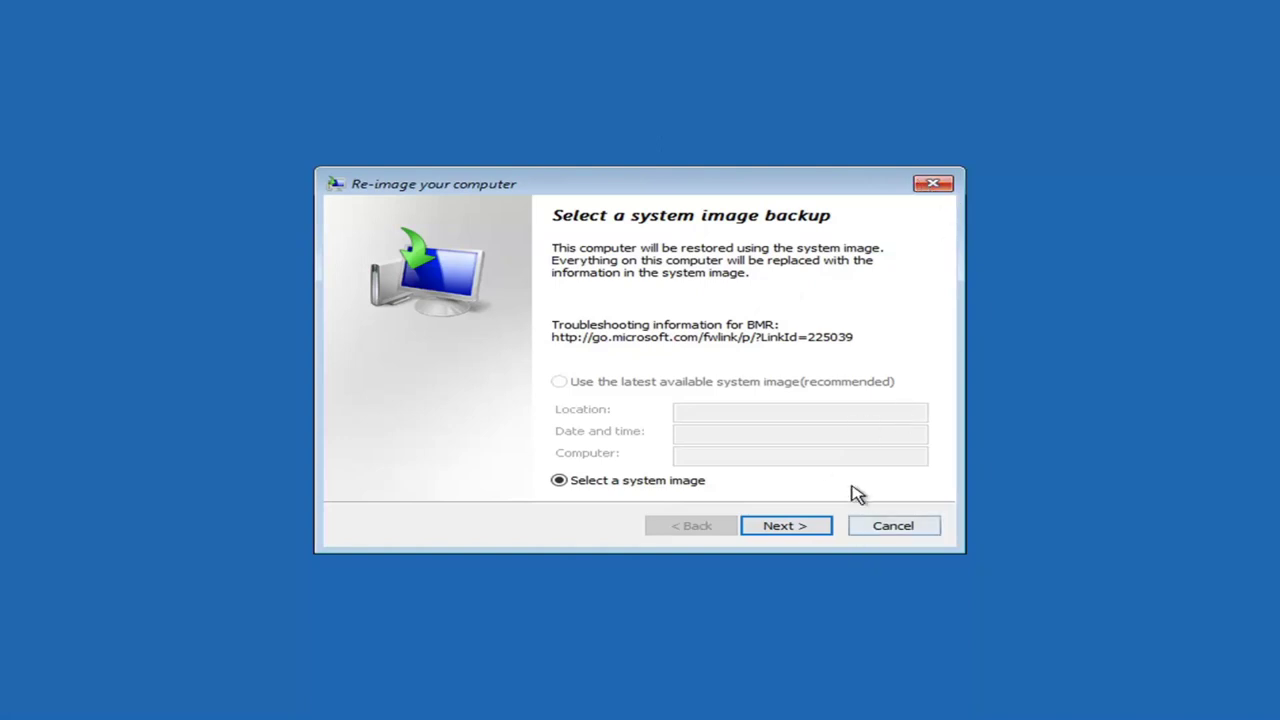
{"action": "left_click", "coordinate": [893, 538]}
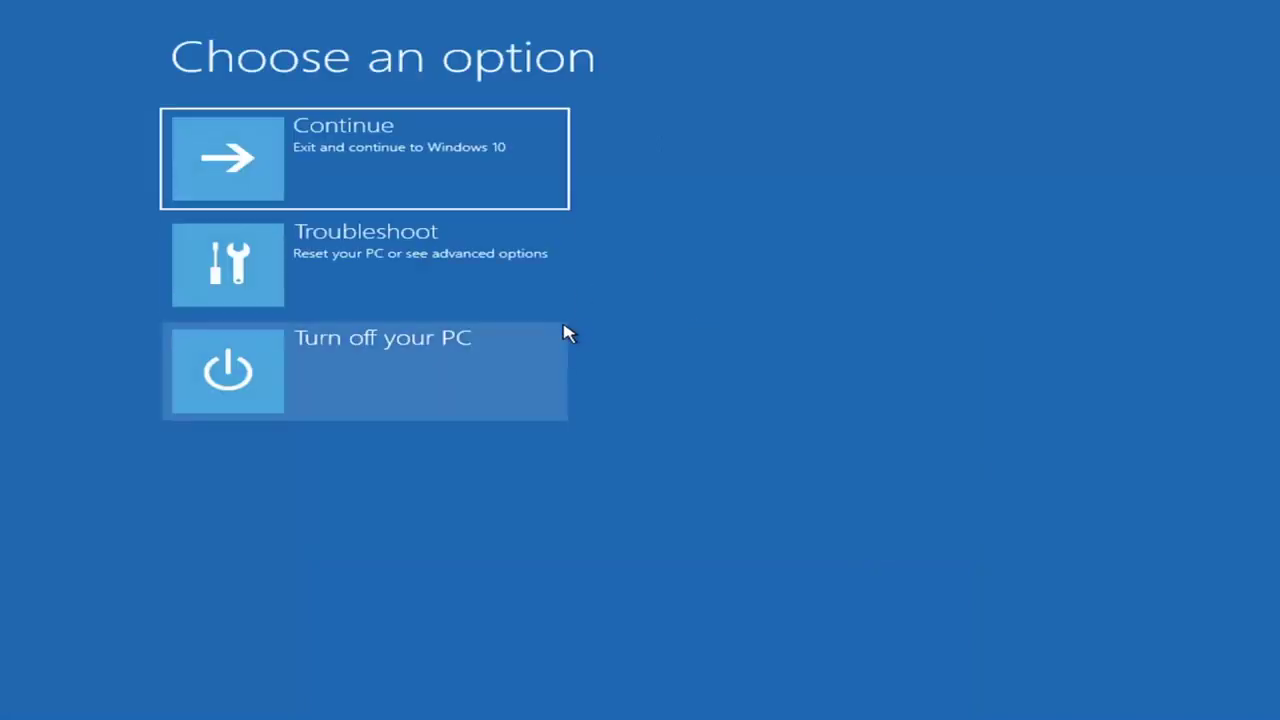
{"action": "left_click", "coordinate": [297, 263]}
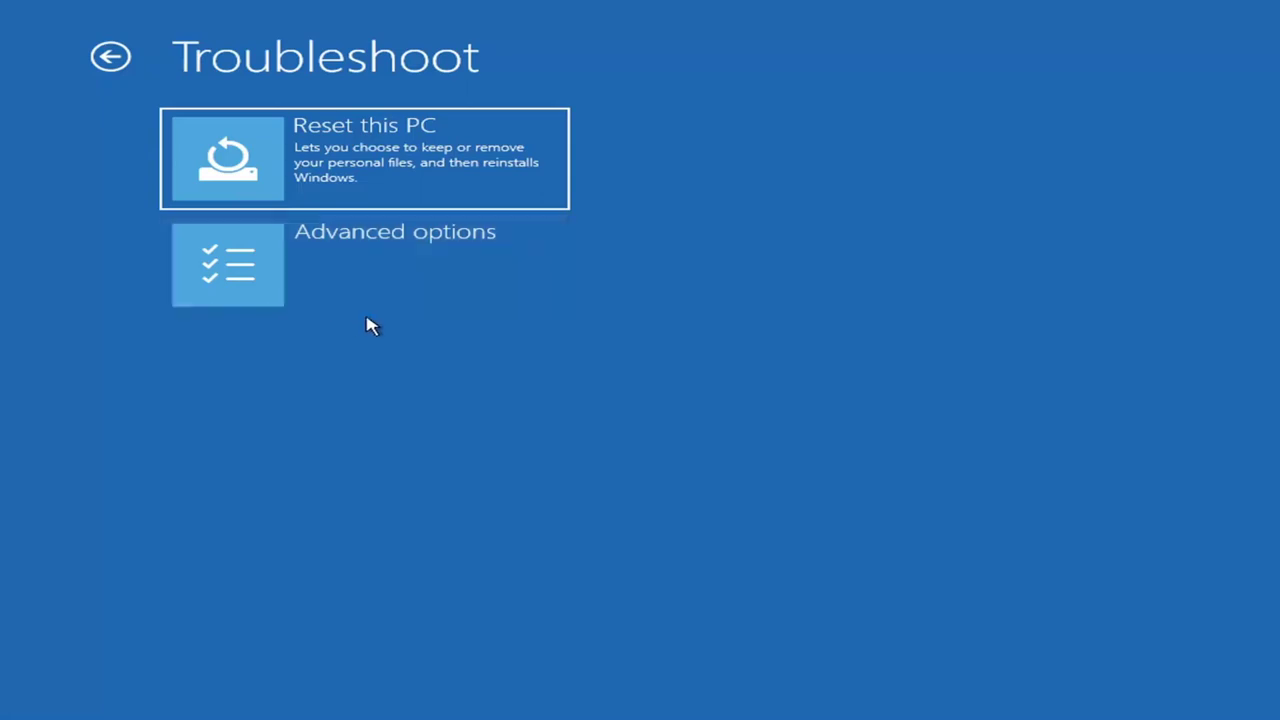
Open the recovery Command Prompt from the advanced options, switch to drive C: and list its contents with dir
{"action": "left_click", "coordinate": [313, 282]}
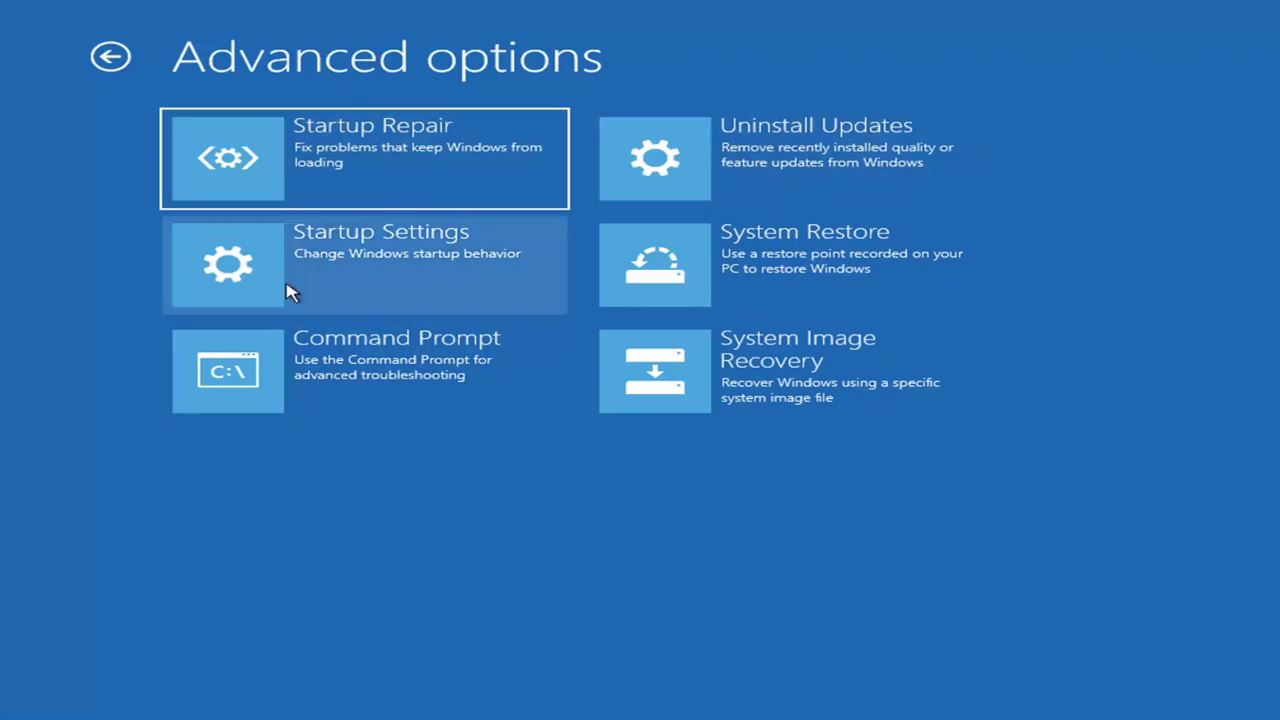
{"action": "left_click", "coordinate": [352, 372]}
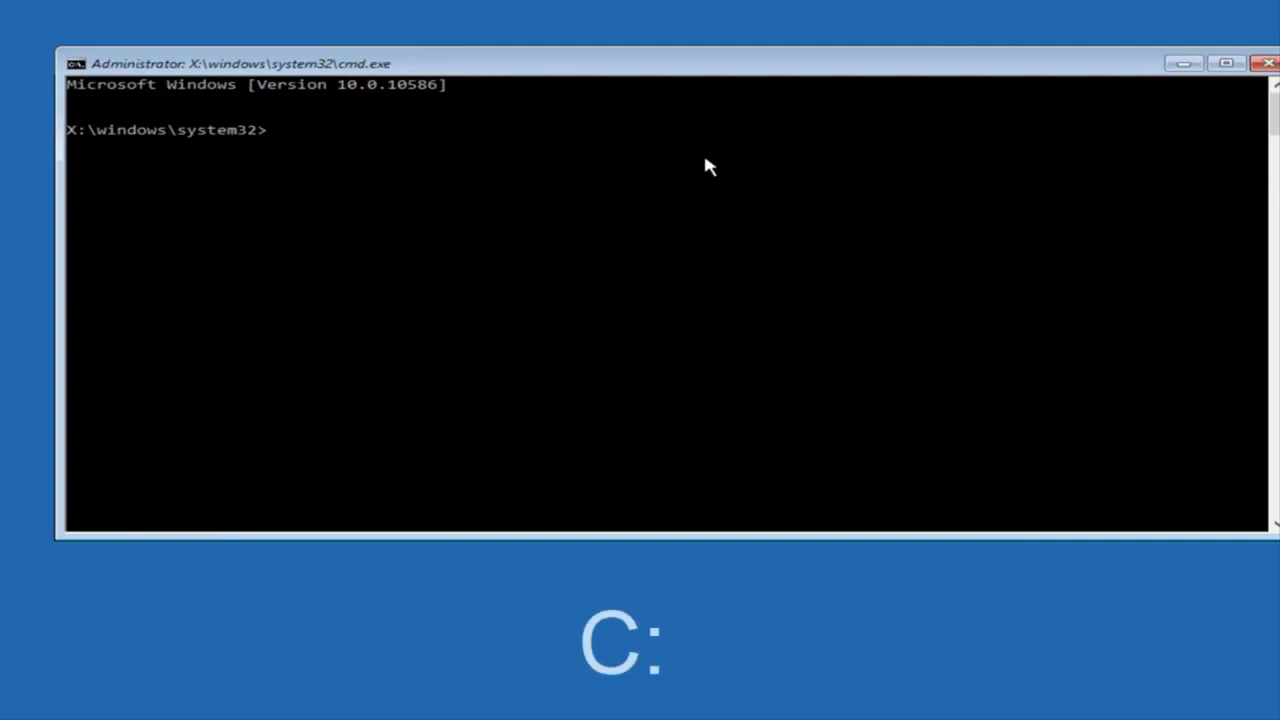
{"action": "type", "text": "c:"}
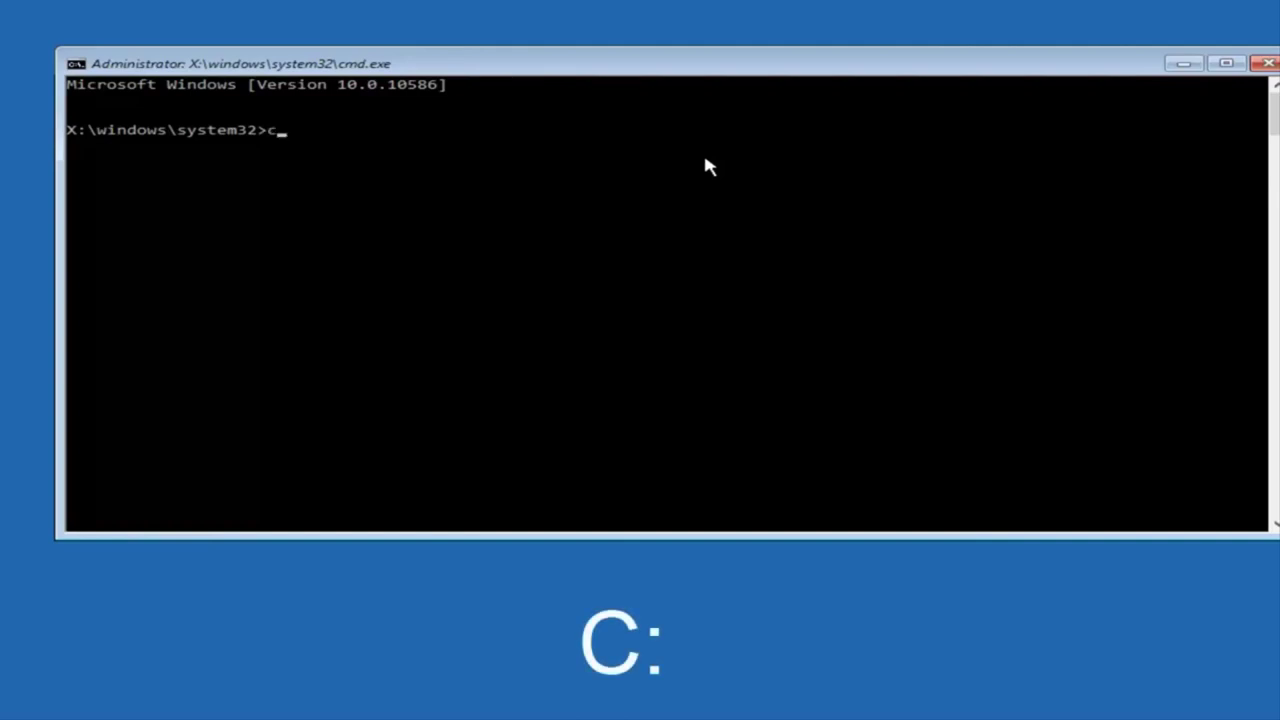
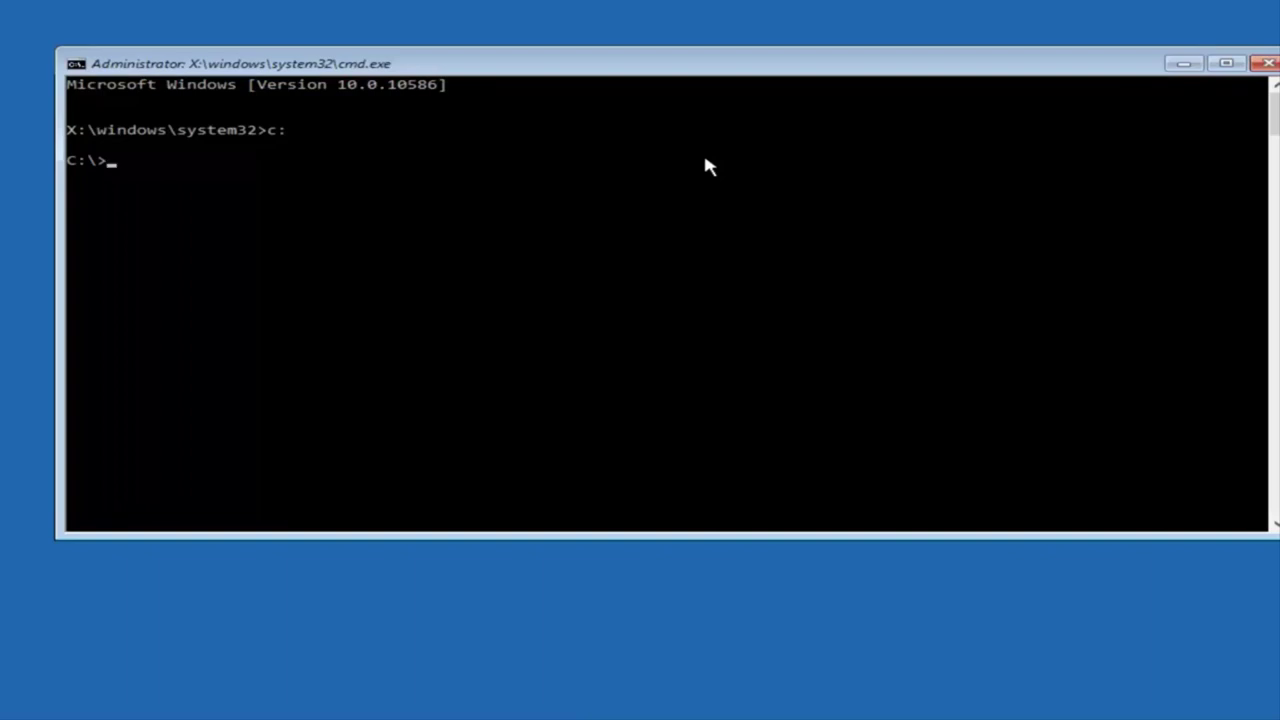
{"action": "type", "text": "dir"}
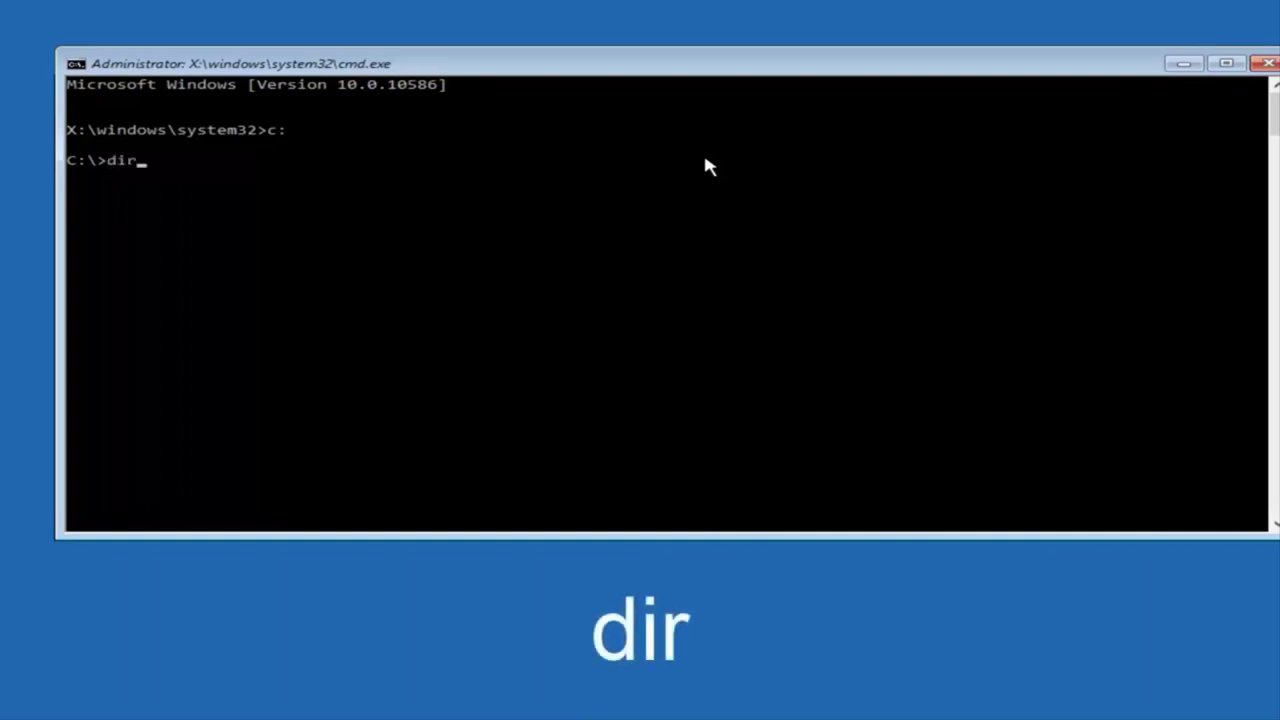
{"action": "key", "text": "Return"}
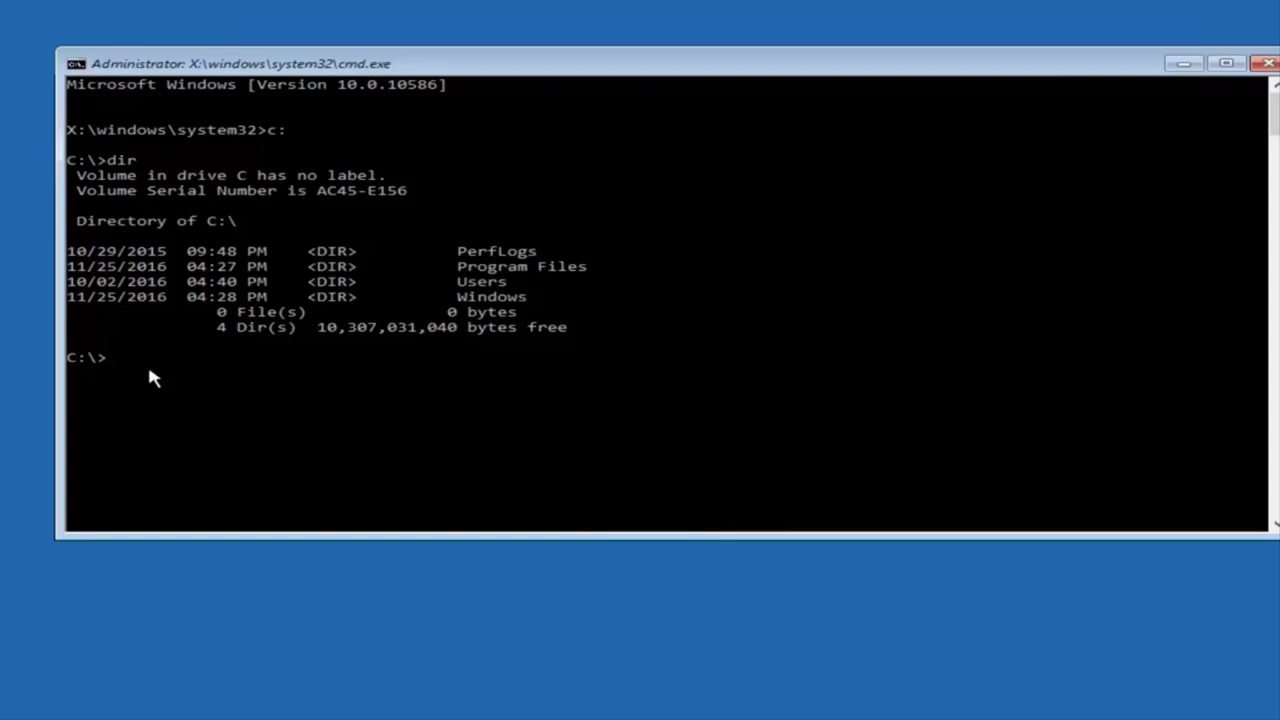
Change to the \windows\system32\config directory and create a folder named Backup in it
{"action": "type", "text": "cd \\windows\\system32\\config"}
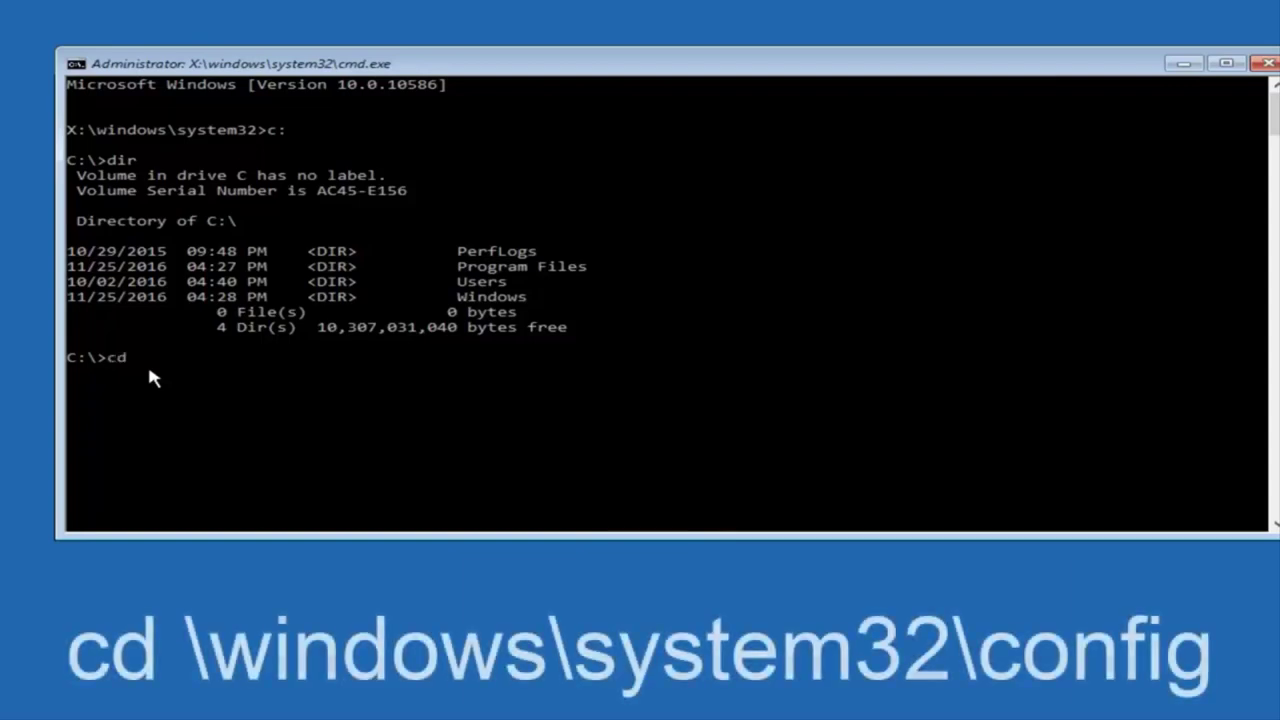
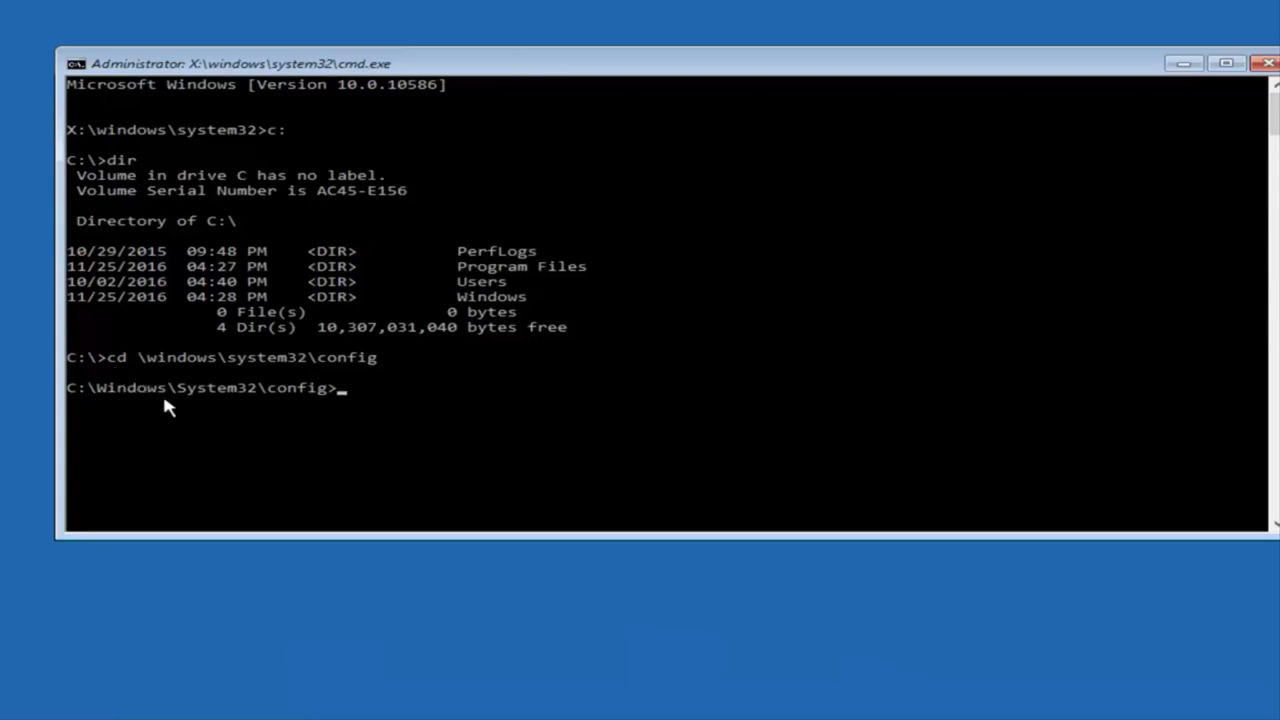
{"action": "type", "text": "MD"}
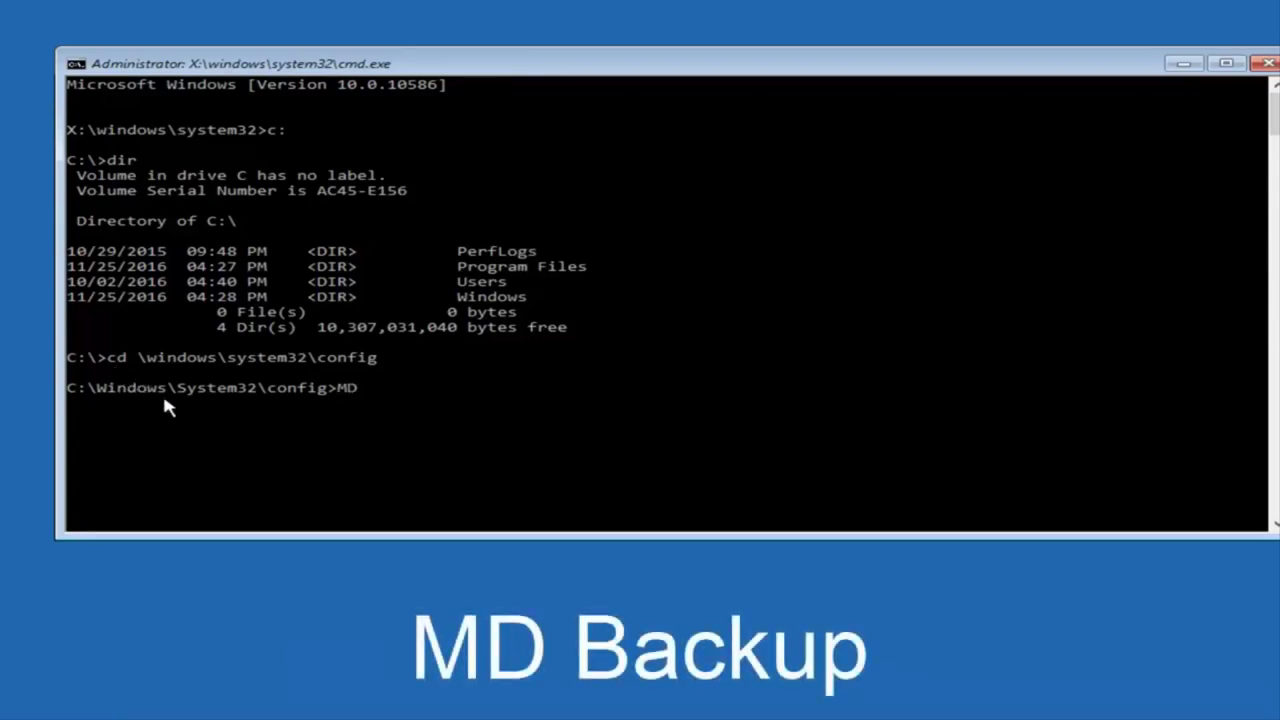
{"action": "type", "text": " Backup"}
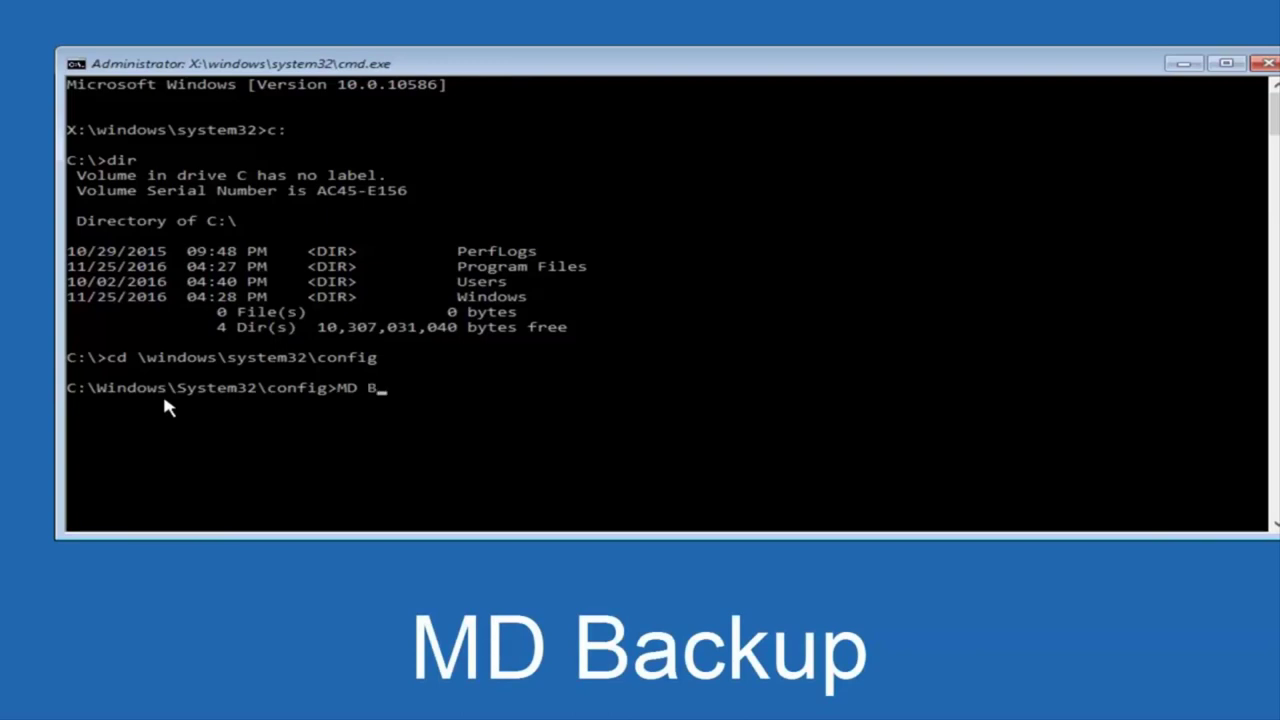
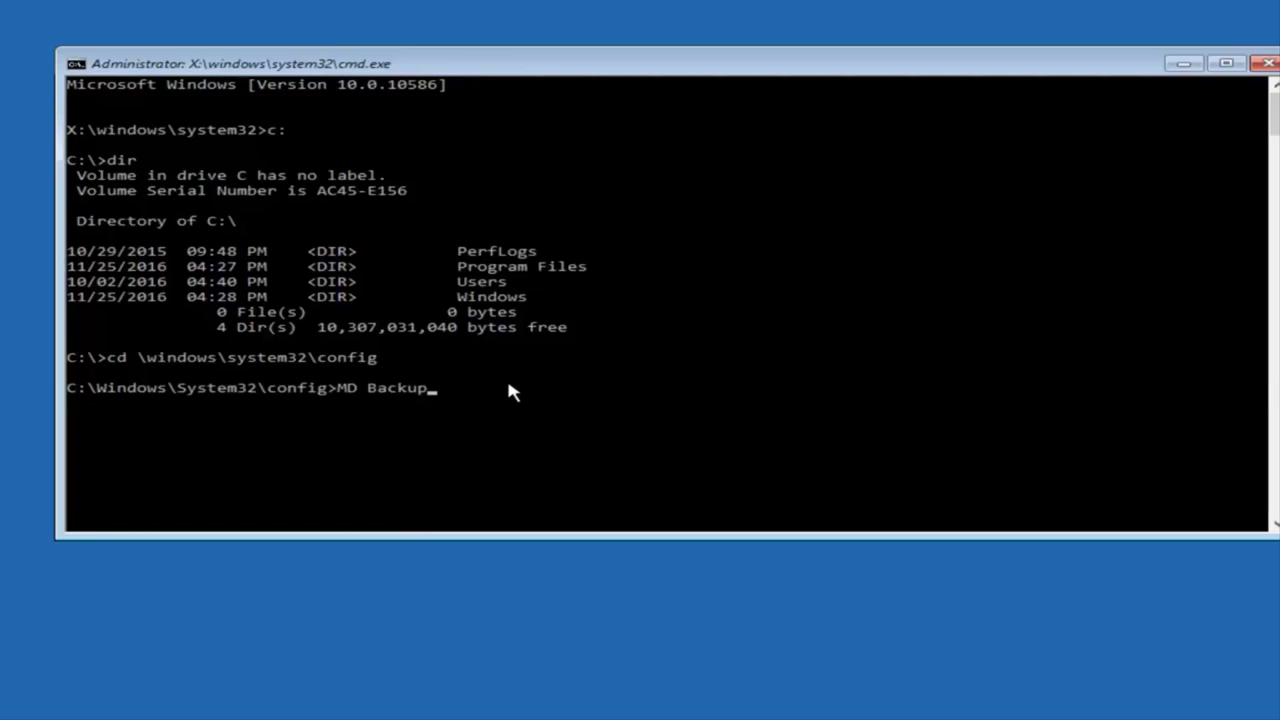
{"action": "key", "text": "Return"}
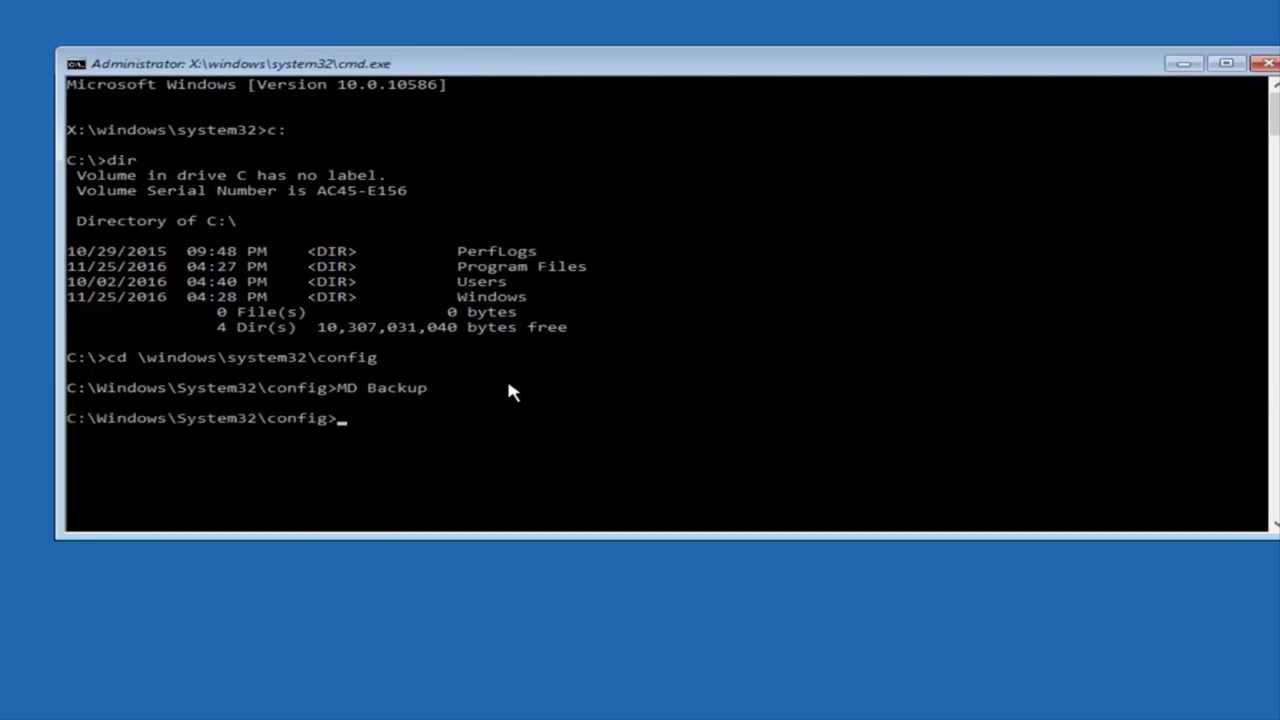
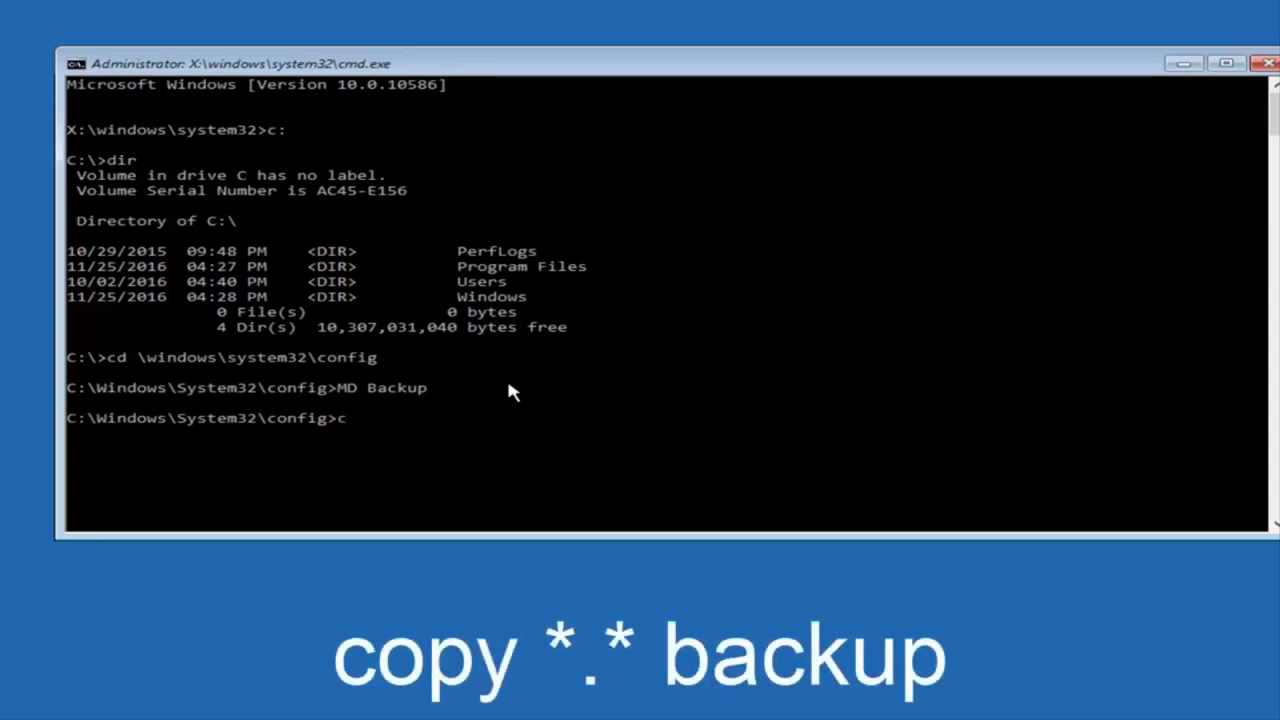
Copy all files of the config directory into the backup folder with copy *.* backup
{"action": "type", "text": "opy *.*"}
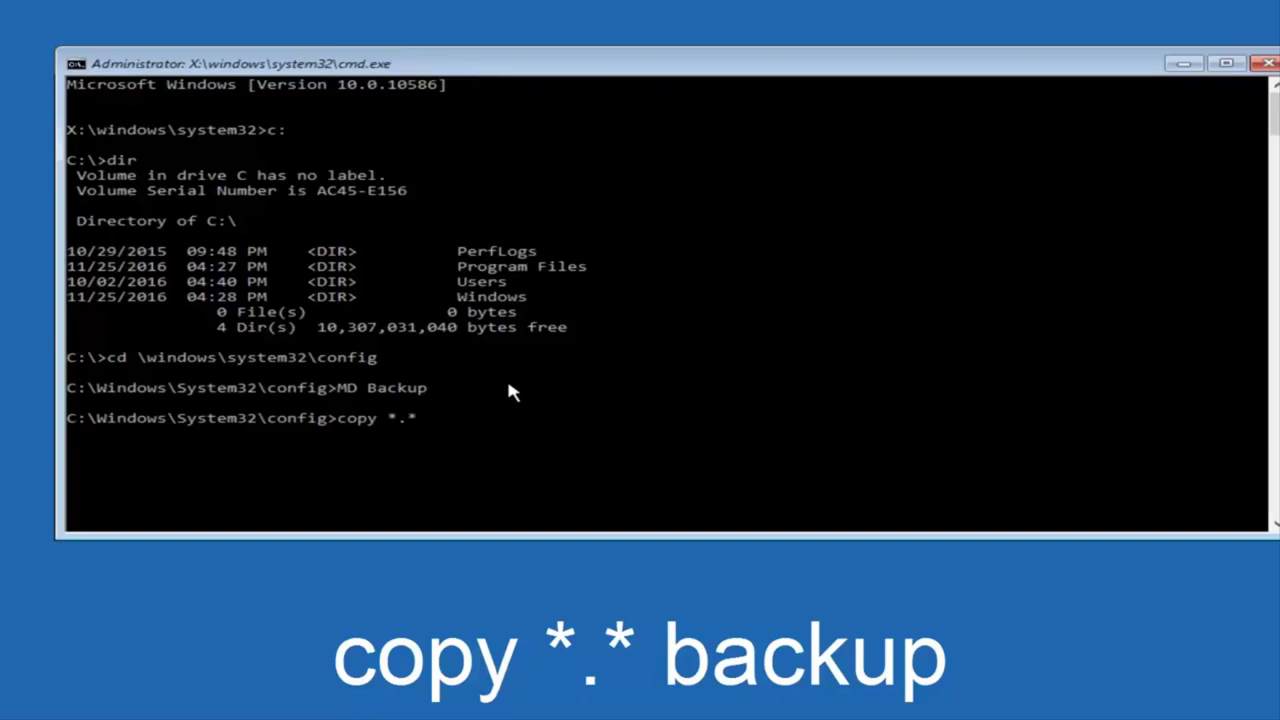
{"action": "type", "text": "backup"}
{"action": "key", "text": "Return"}
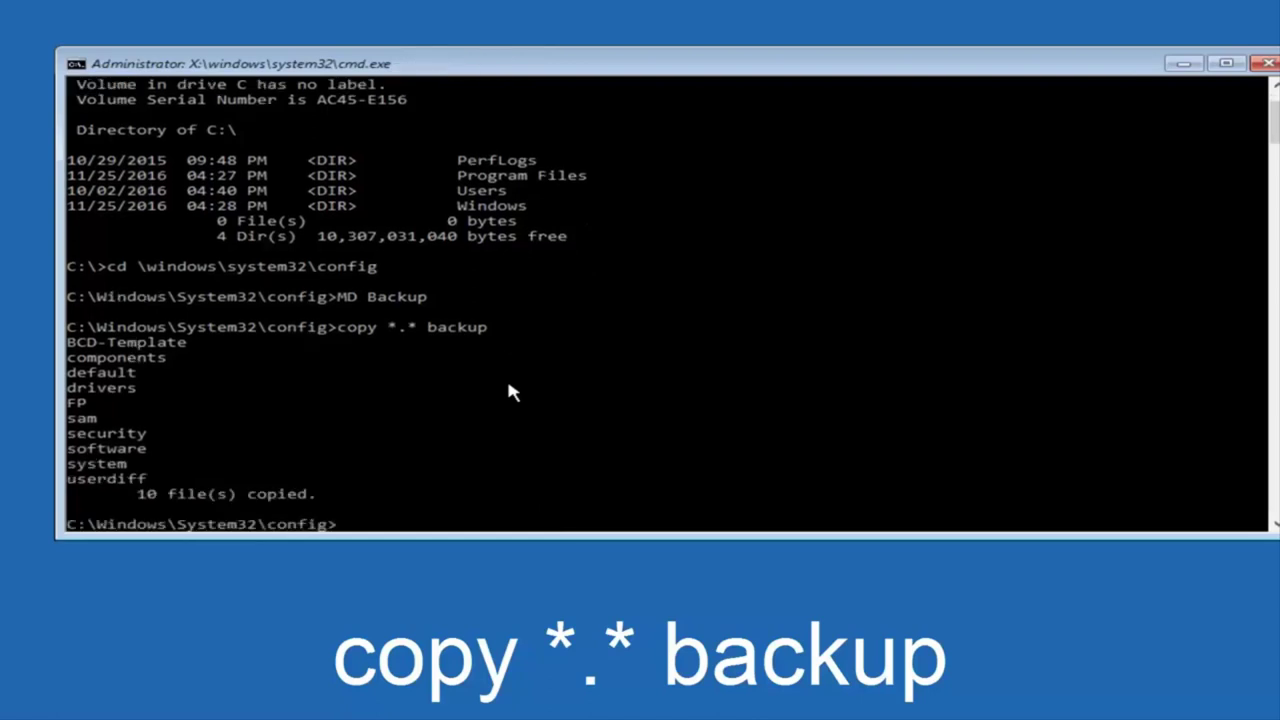
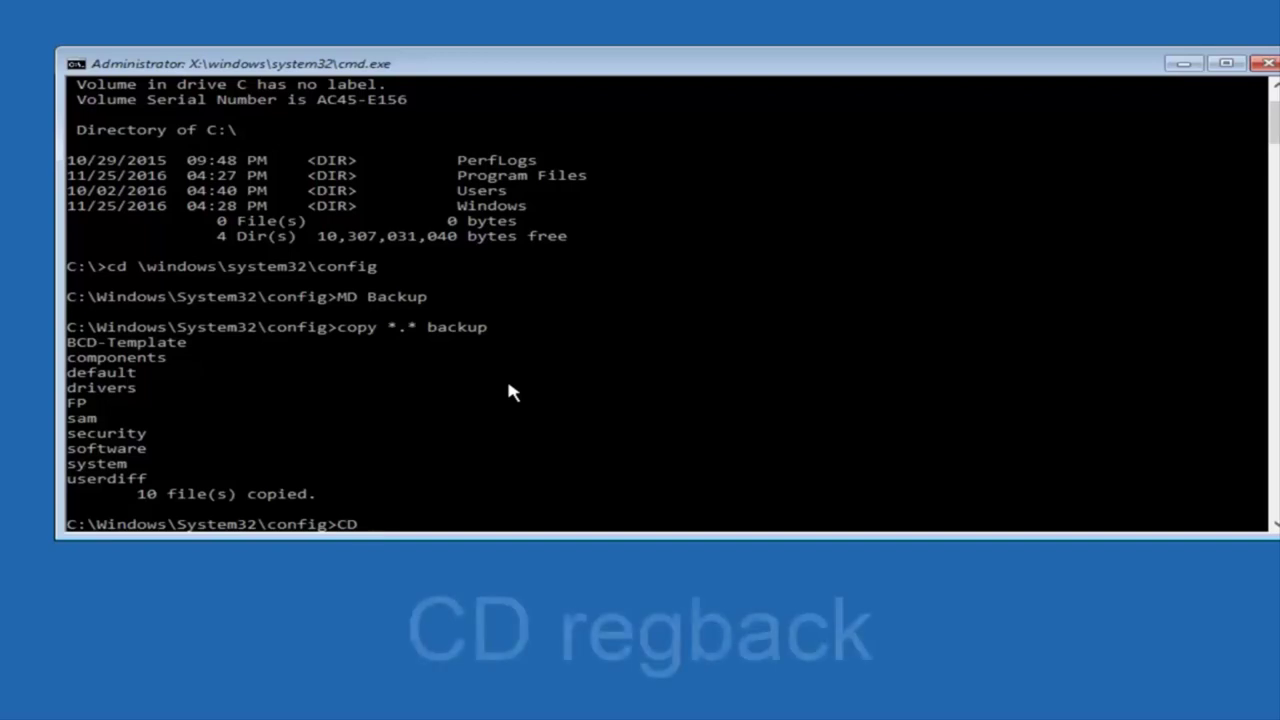
Change into the regback directory and list its files with dir
{"action": "type", "text": "reg"}
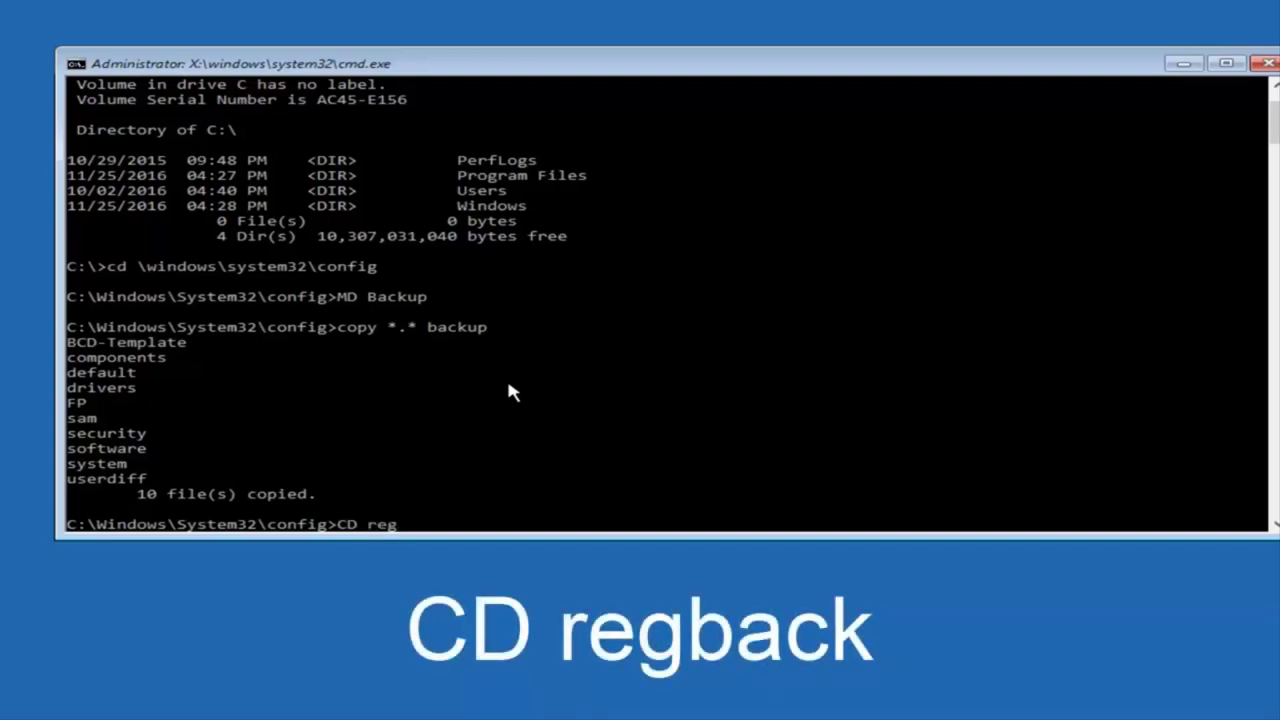
{"action": "type", "text": "back"}
{"action": "key", "text": "Return"}
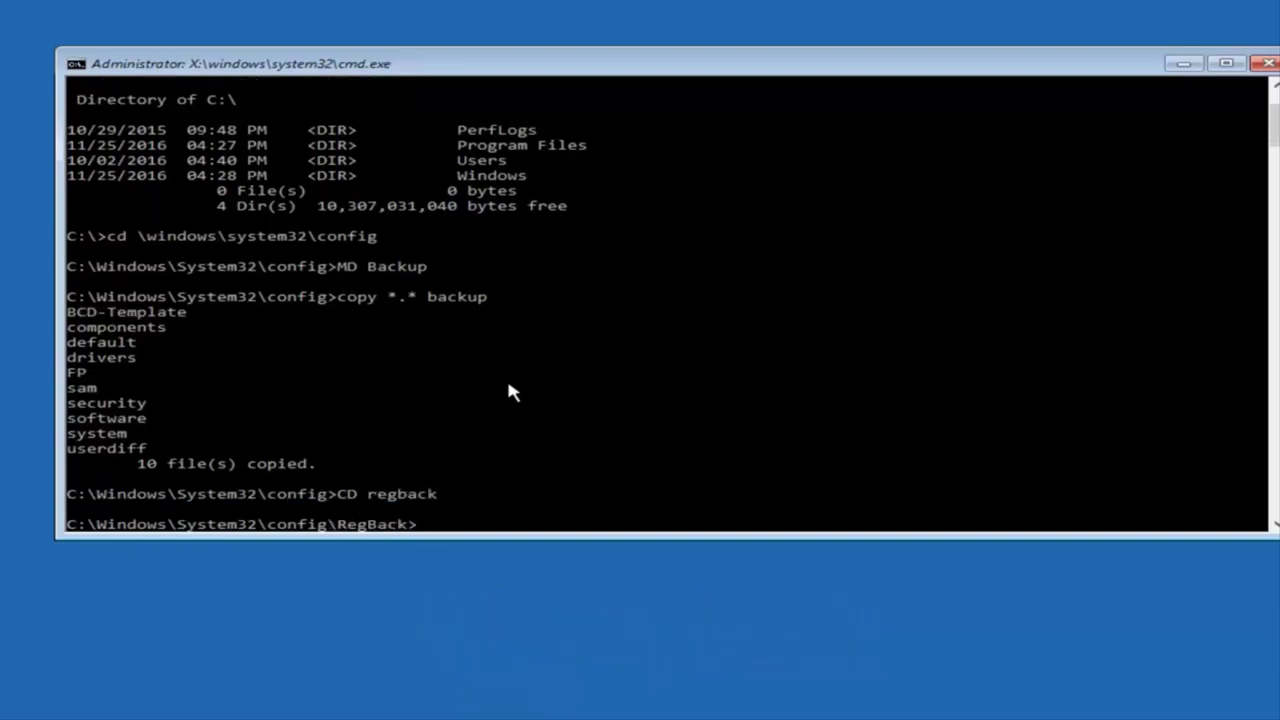
{"action": "type", "text": "dir"}
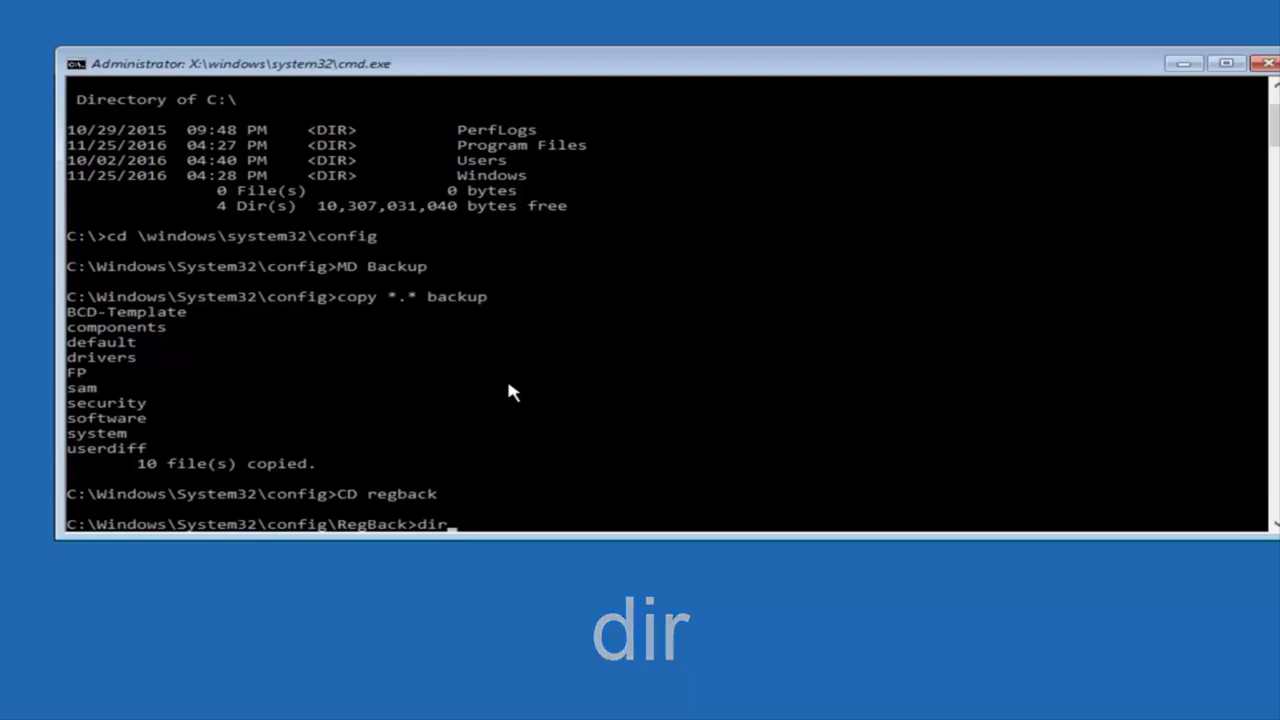
{"action": "key", "text": "Return"}
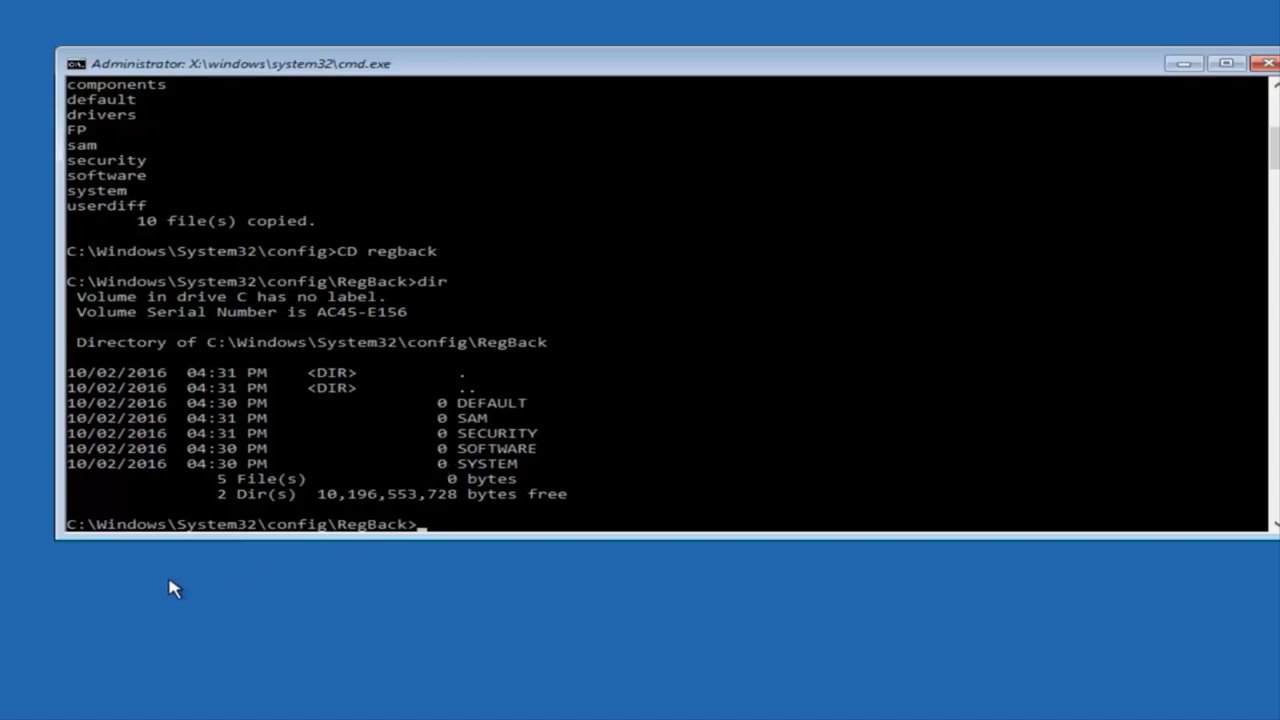
Copy all RegBack files to the parent config directory with copy *.* .., answer A to overwrite all, and exit the Command Prompt
{"action": "type", "text": "vc"}
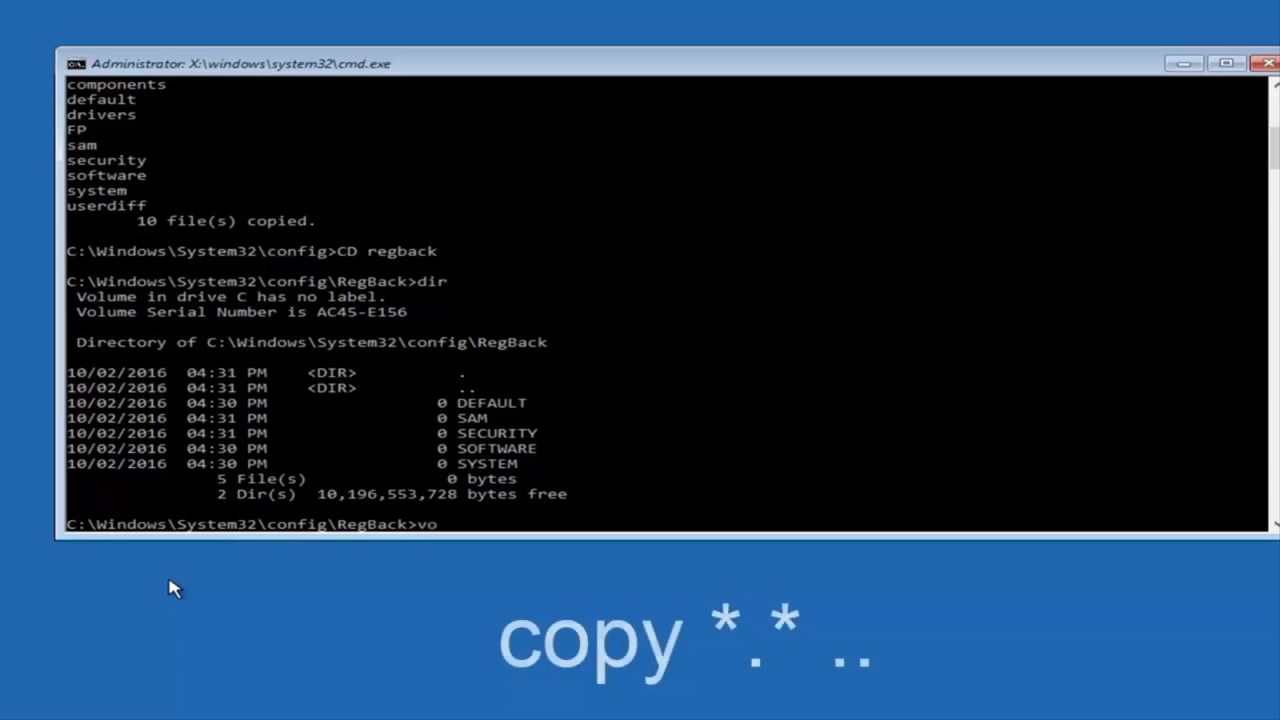
{"action": "key", "text": "BackSpace"}
{"action": "key", "text": "BackSpace"}
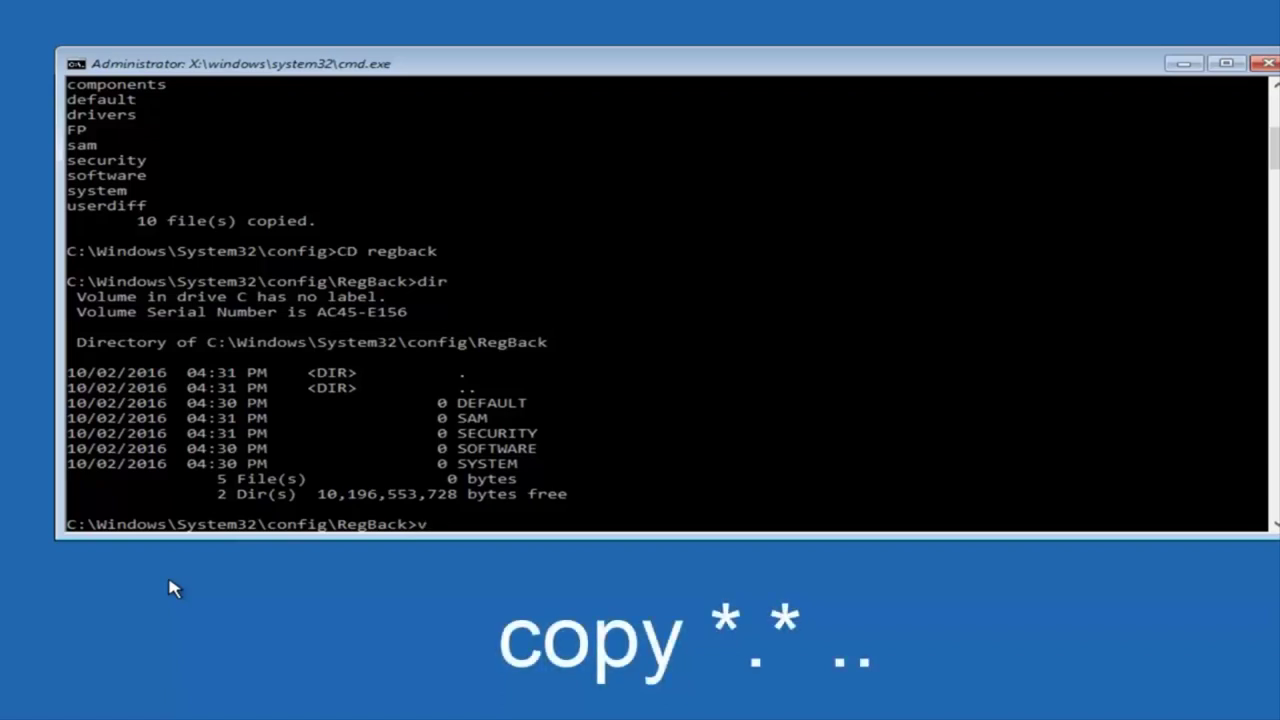
{"action": "type", "text": "copy *.* .."}
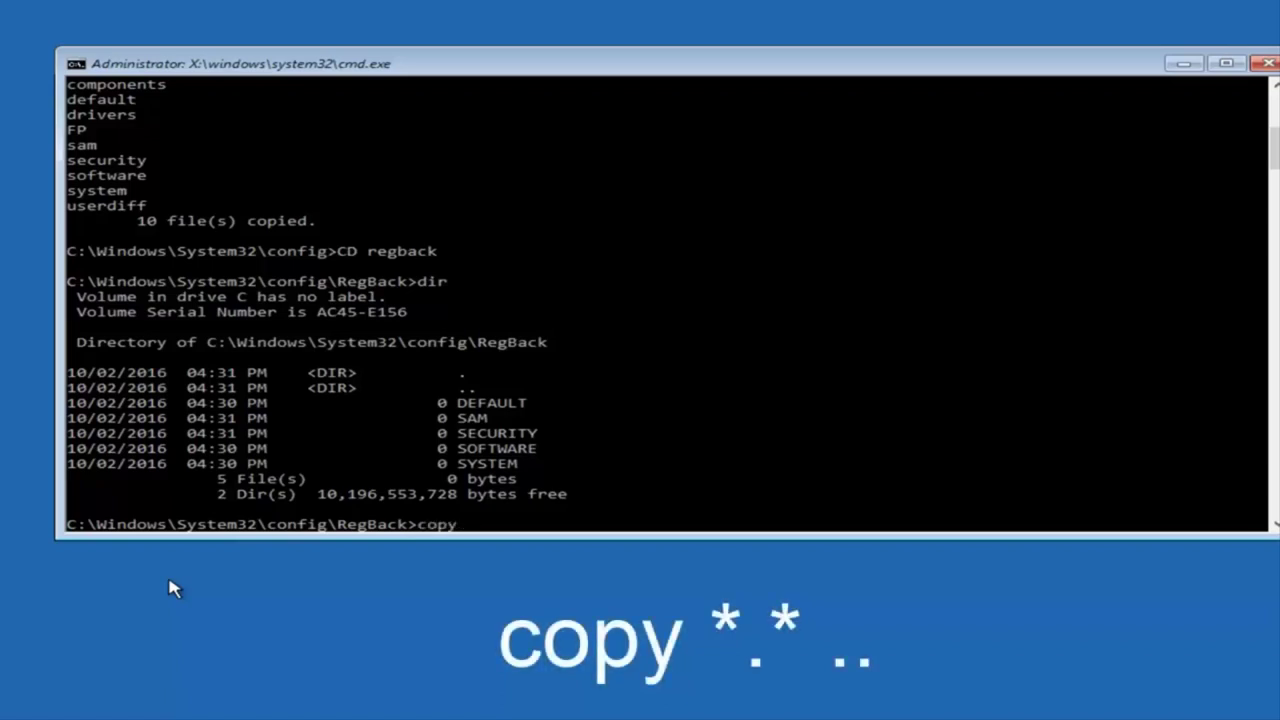
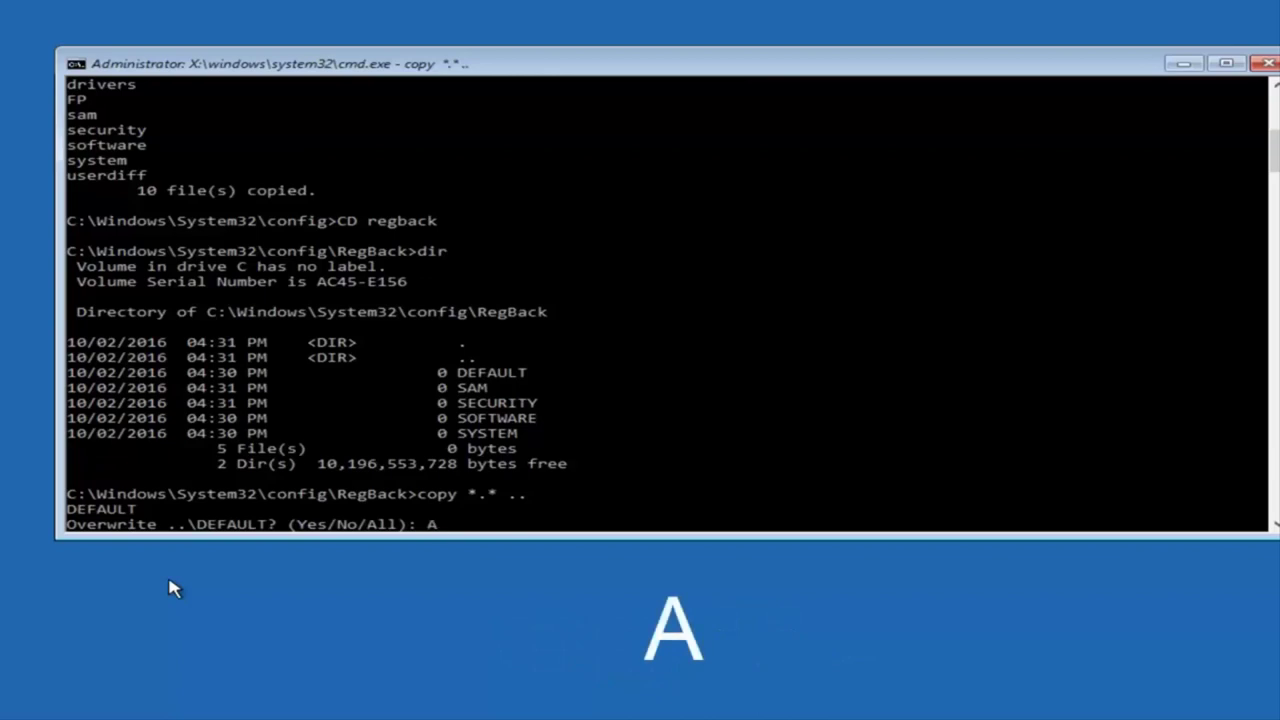
{"action": "key", "text": "Return"}
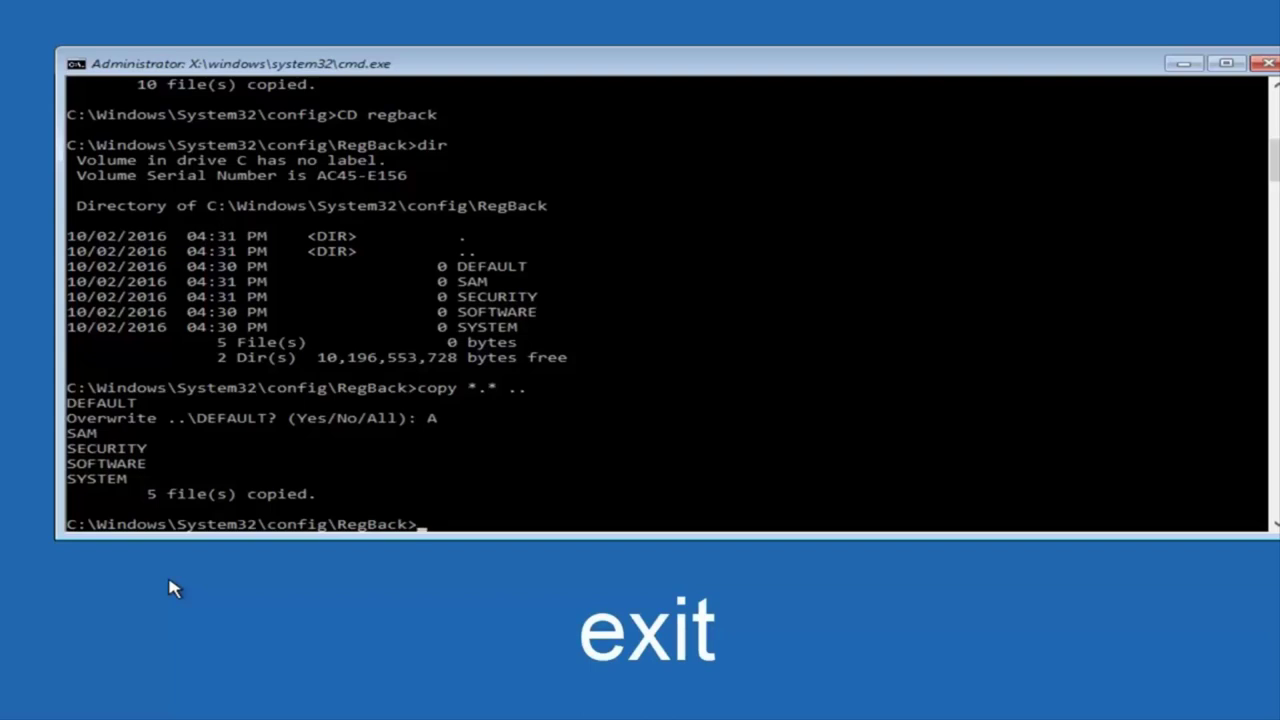
{"action": "type", "text": "exit"}
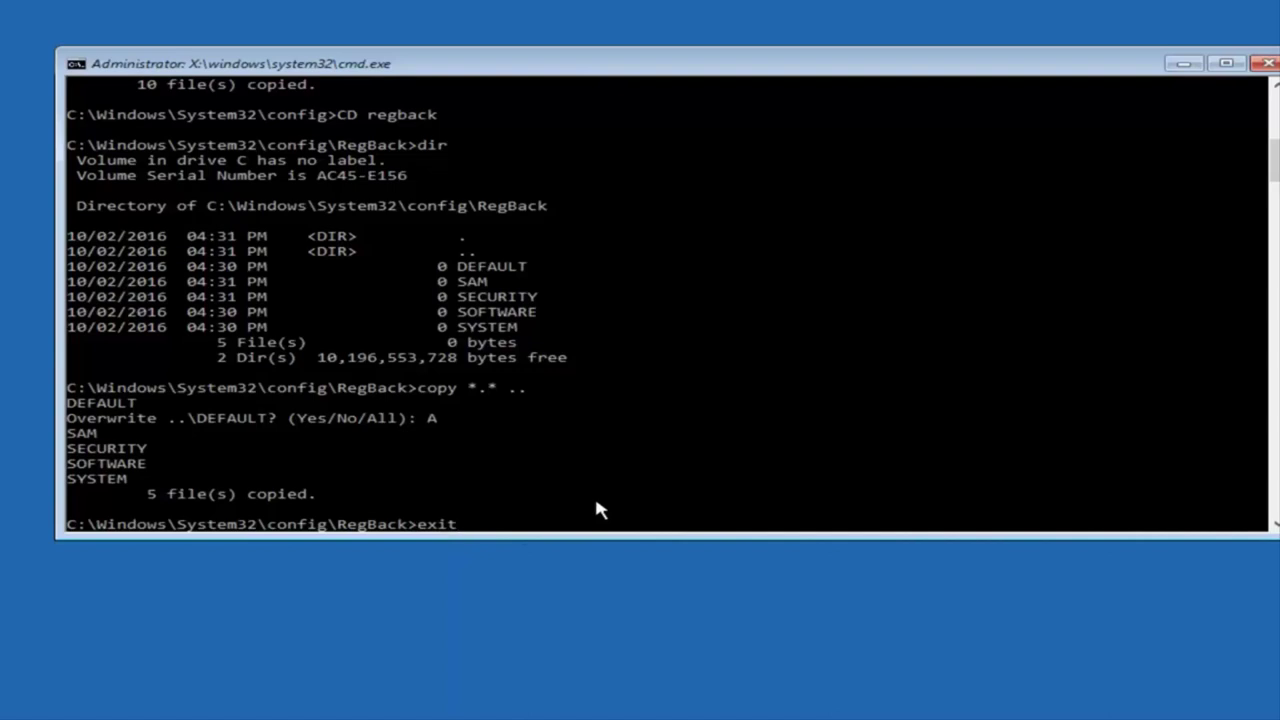
{"action": "key", "text": "Return"}
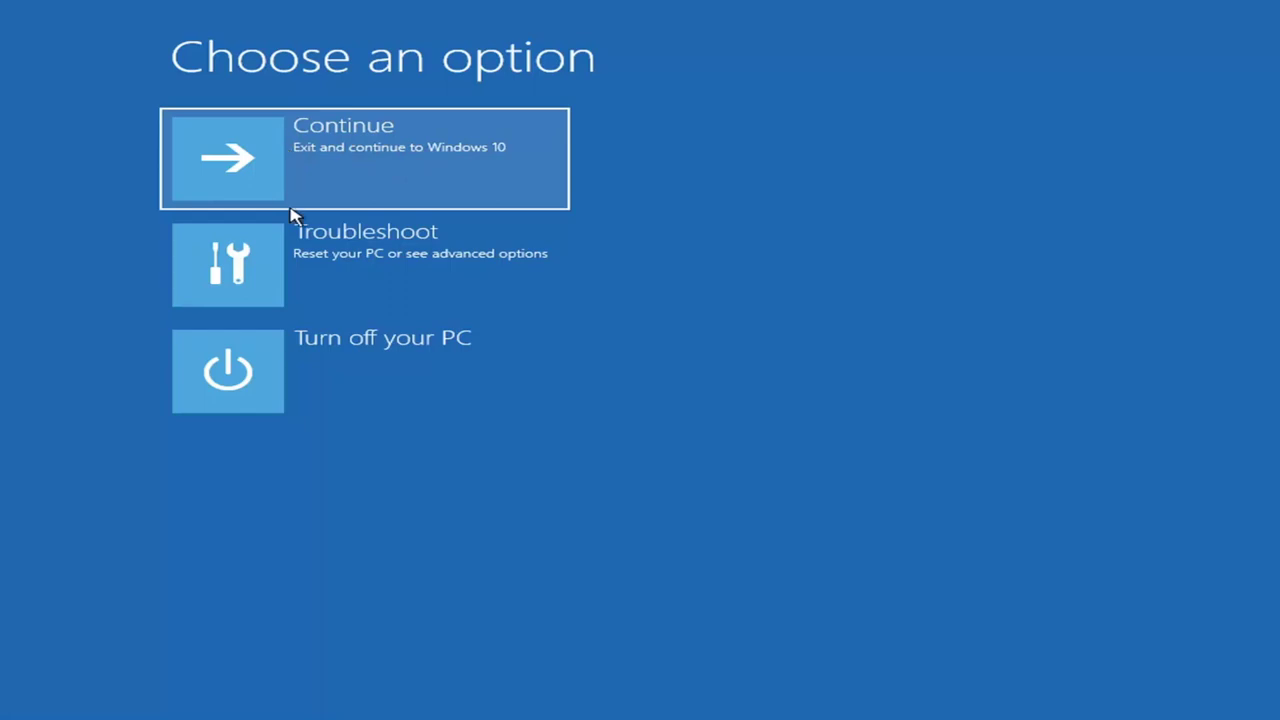
Reset this PC from the Troubleshoot options, keeping personal files and using Local reinstall, and start the reset
{"action": "left_click", "coordinate": [314, 274]}
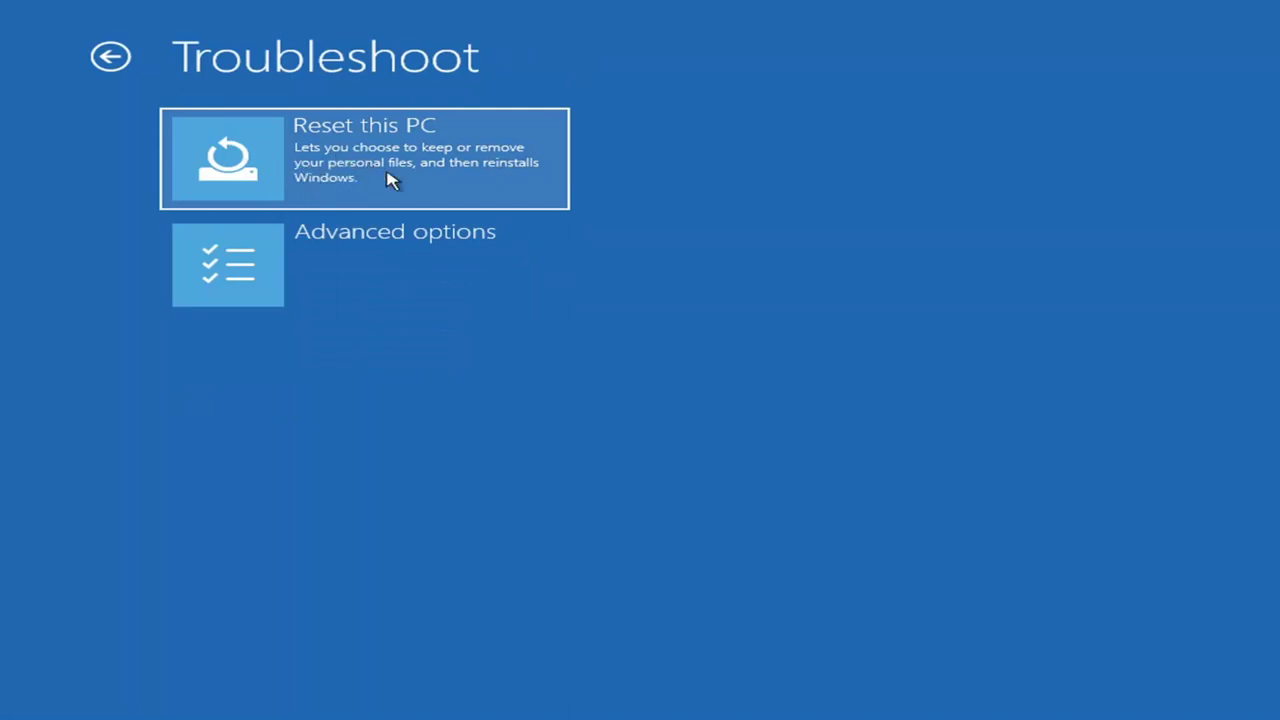
{"action": "left_click", "coordinate": [314, 166]}
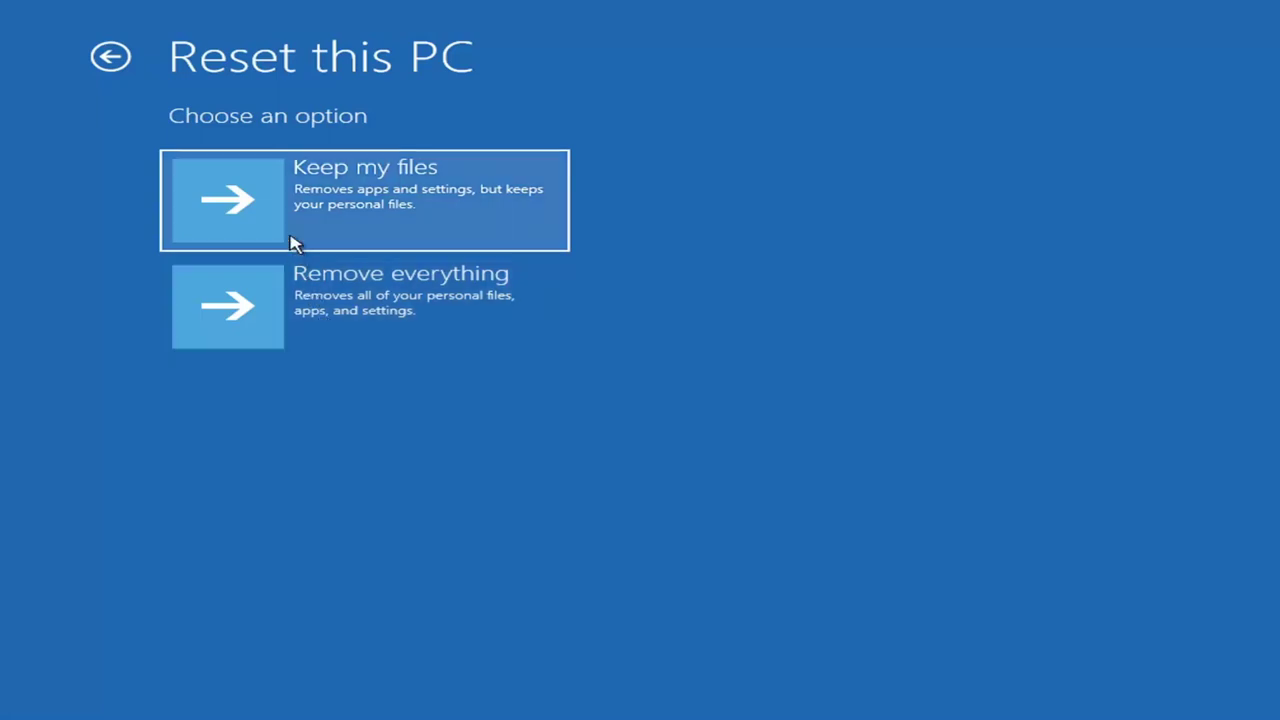
{"action": "left_click", "coordinate": [297, 177]}
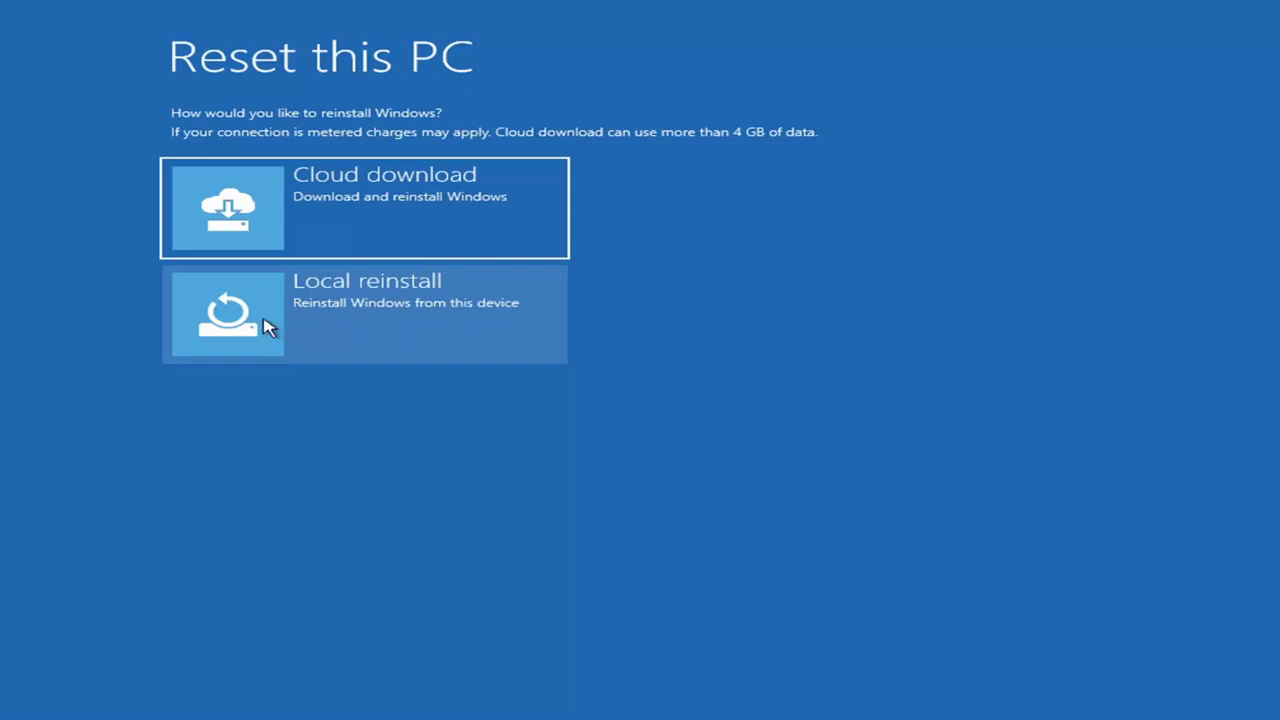
{"action": "left_click", "coordinate": [338, 318]}
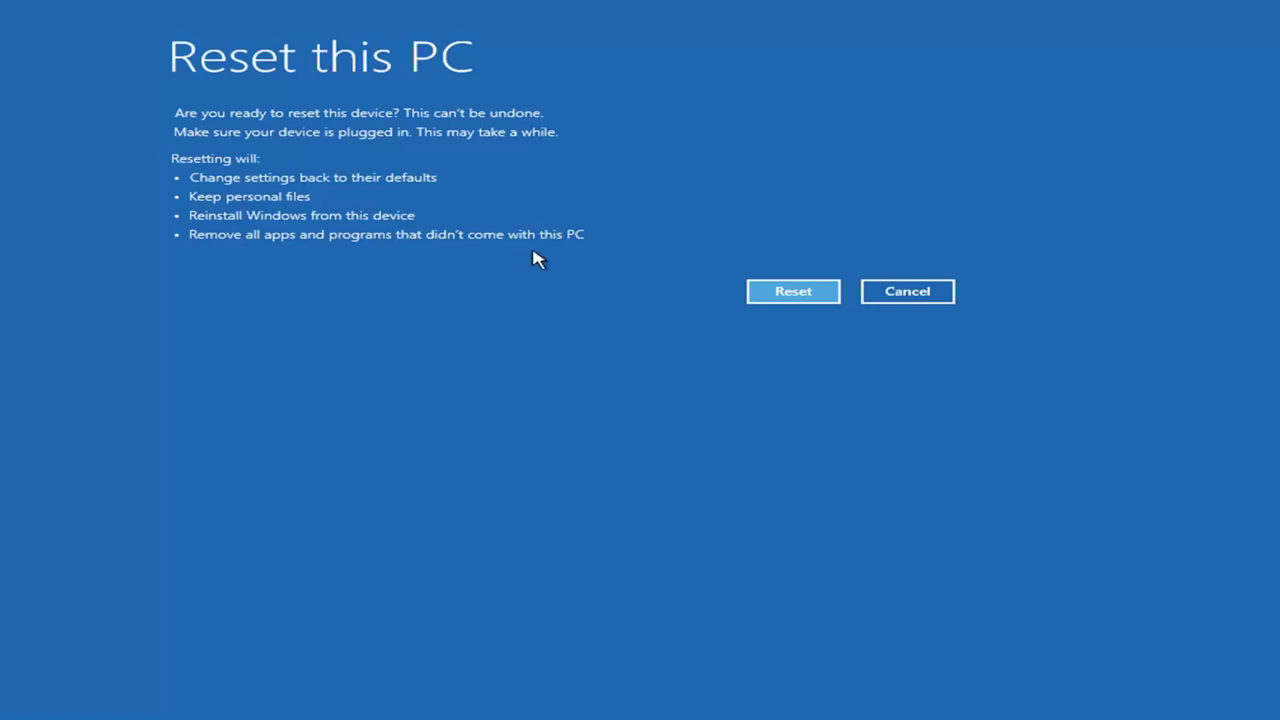
{"action": "left_click", "coordinate": [794, 296]}
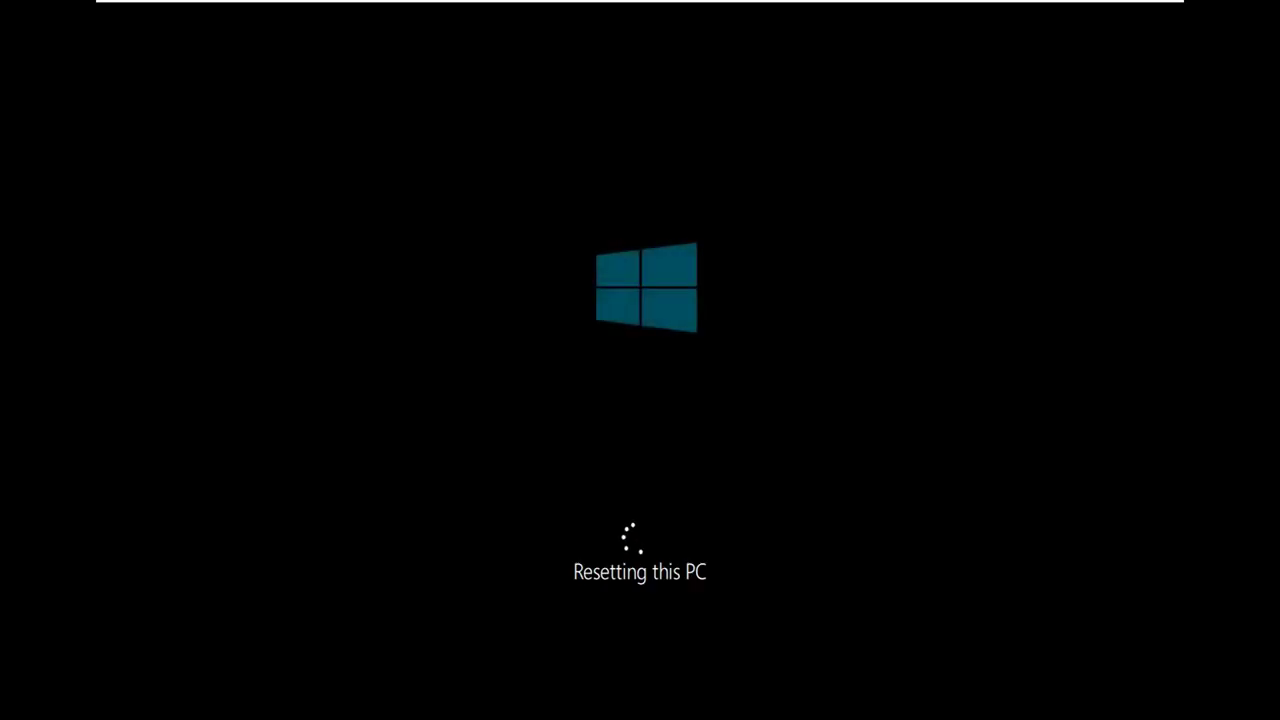